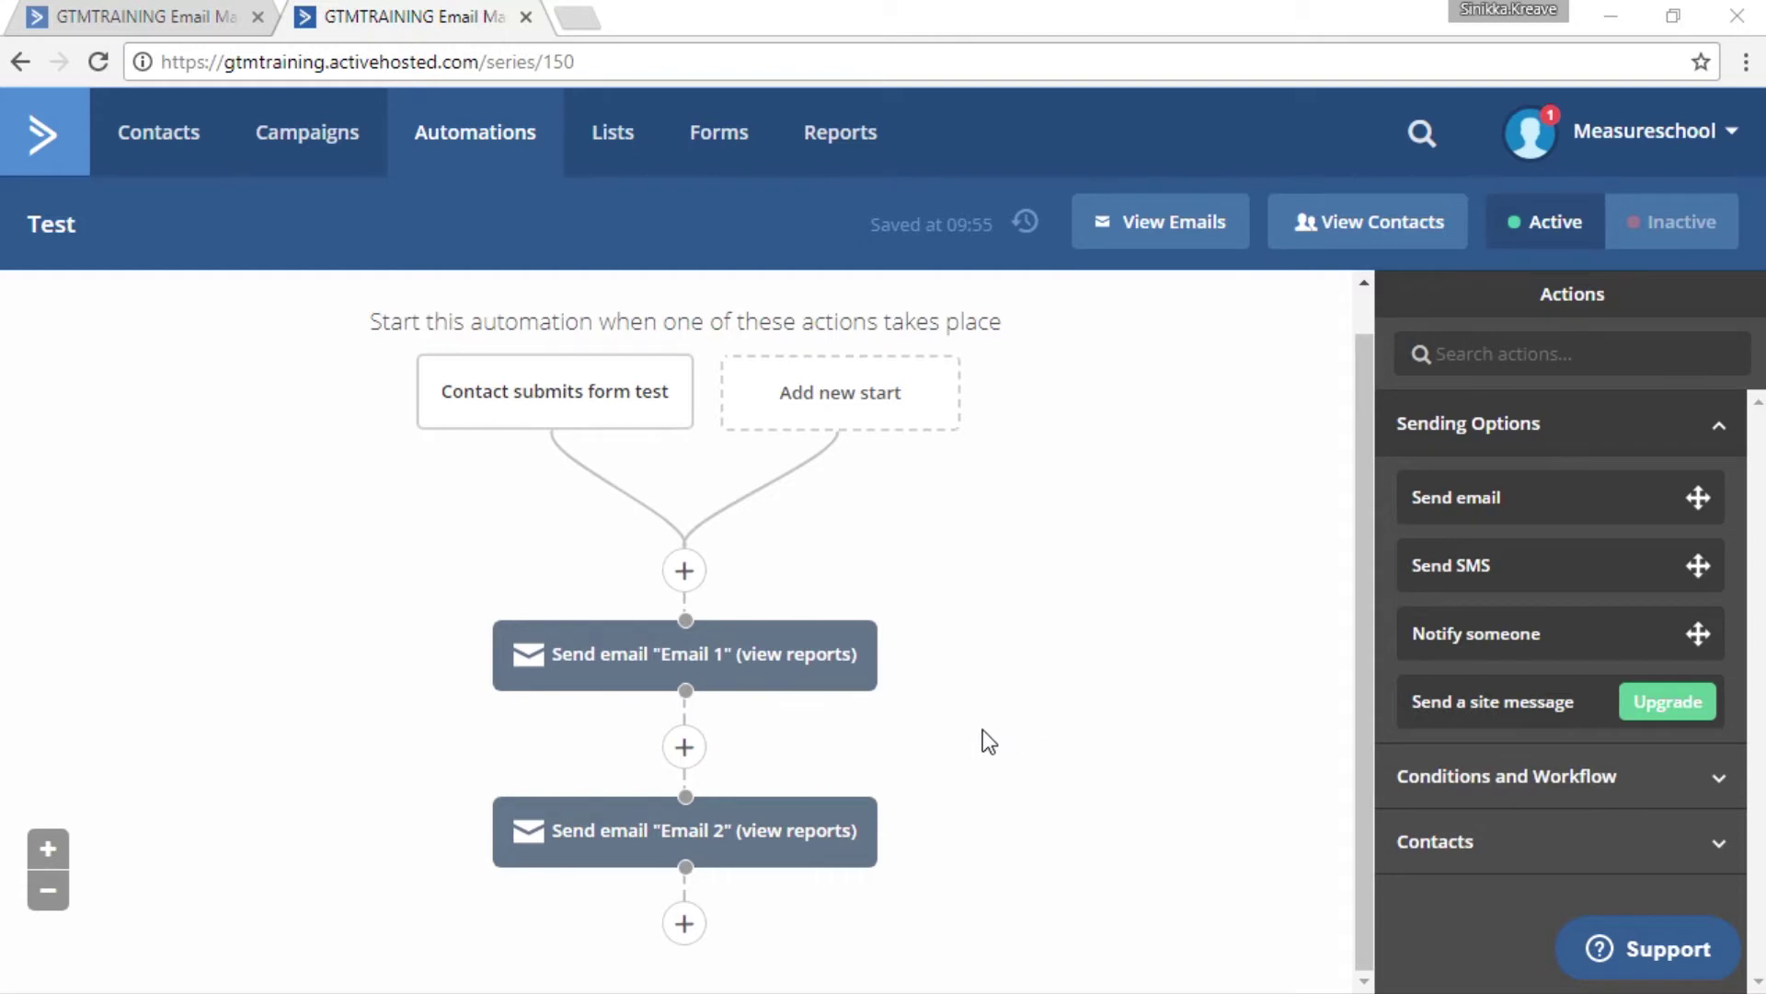
- Insert a Goal step between Email 1 and Email 2 and name it 'Jump to goal'
{"action": "mouse_move", "coordinate": [635, 837]}
{"action": "left_click", "coordinate": [685, 749]}
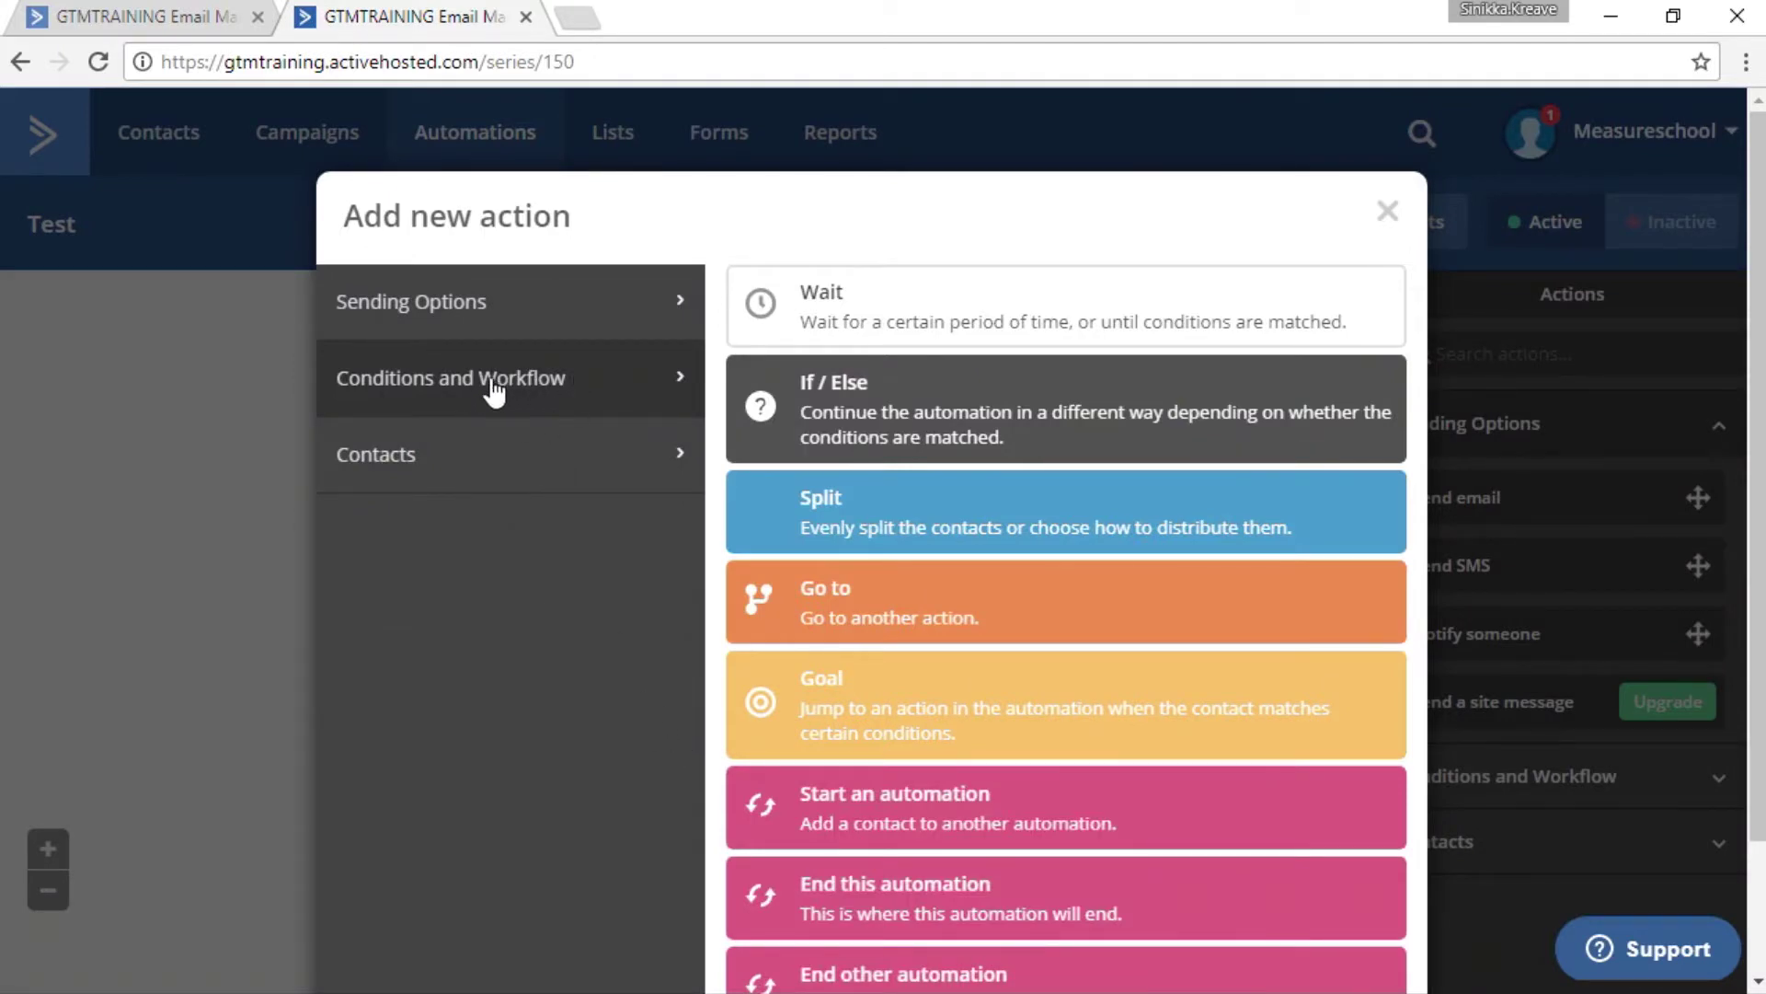
{"action": "left_click", "coordinate": [888, 711]}
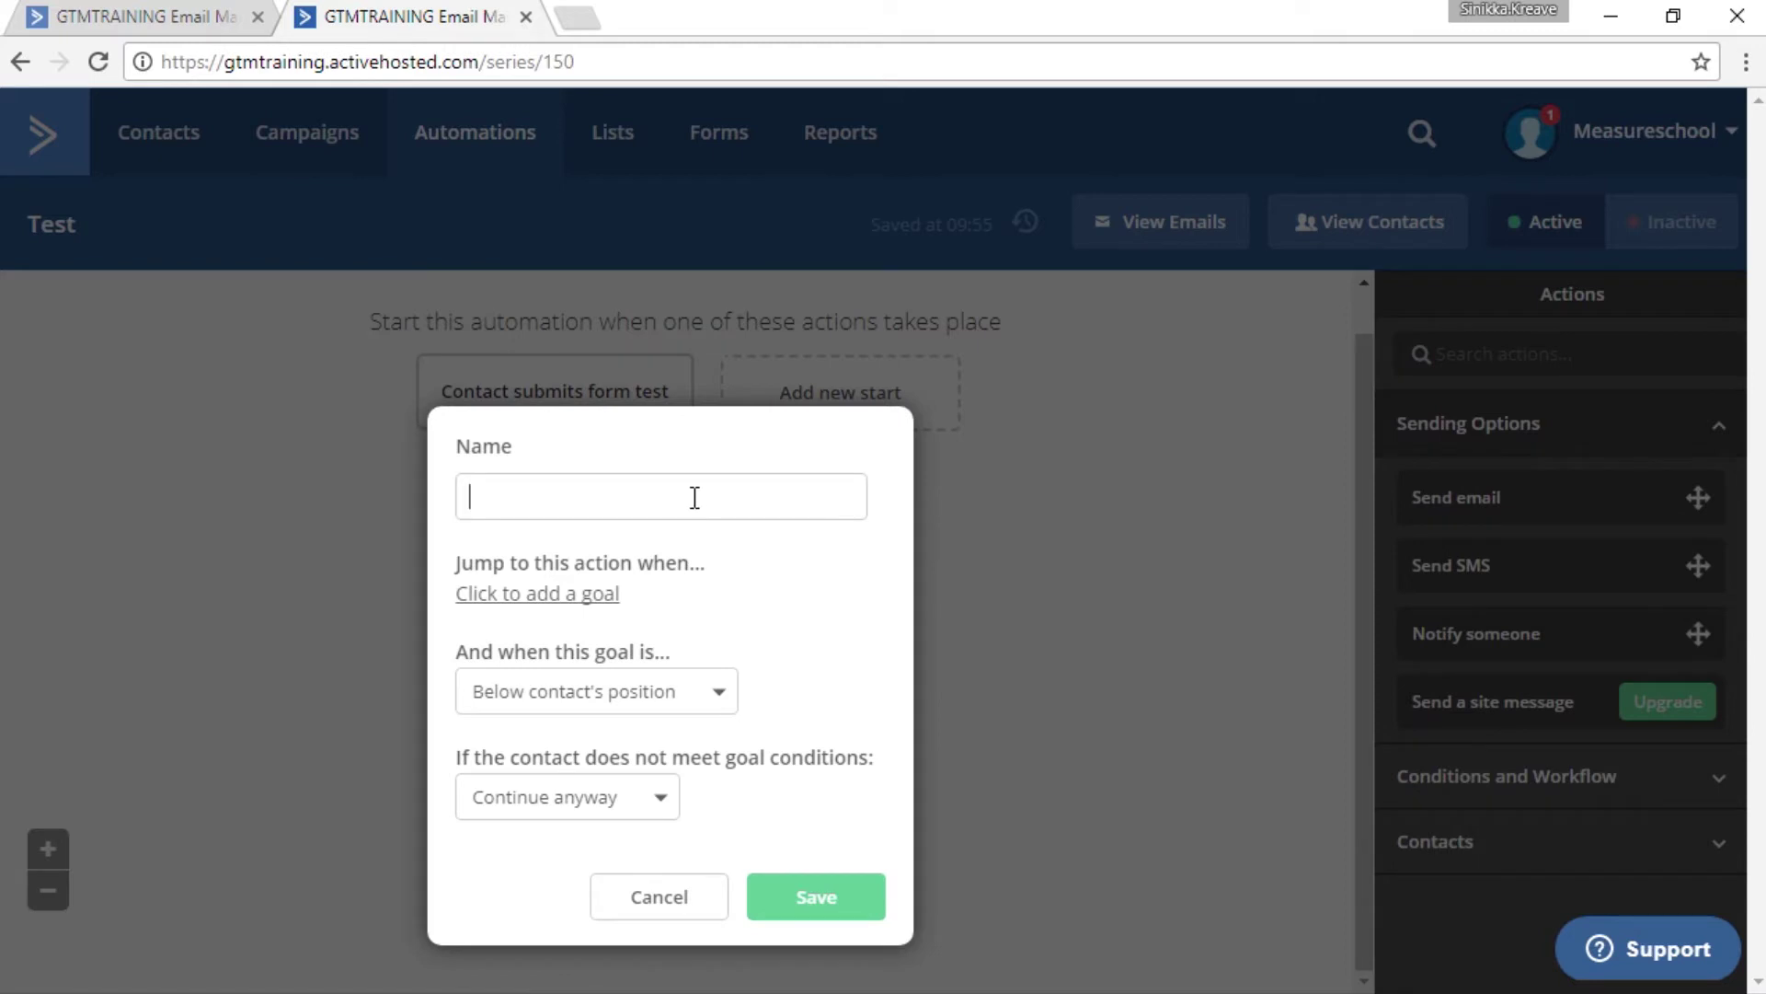
{"action": "type", "text": "Jump to goal"}
- Give the goal the condition Tag exists JumpToGoal and save the goal step
{"action": "left_click", "coordinate": [556, 600]}
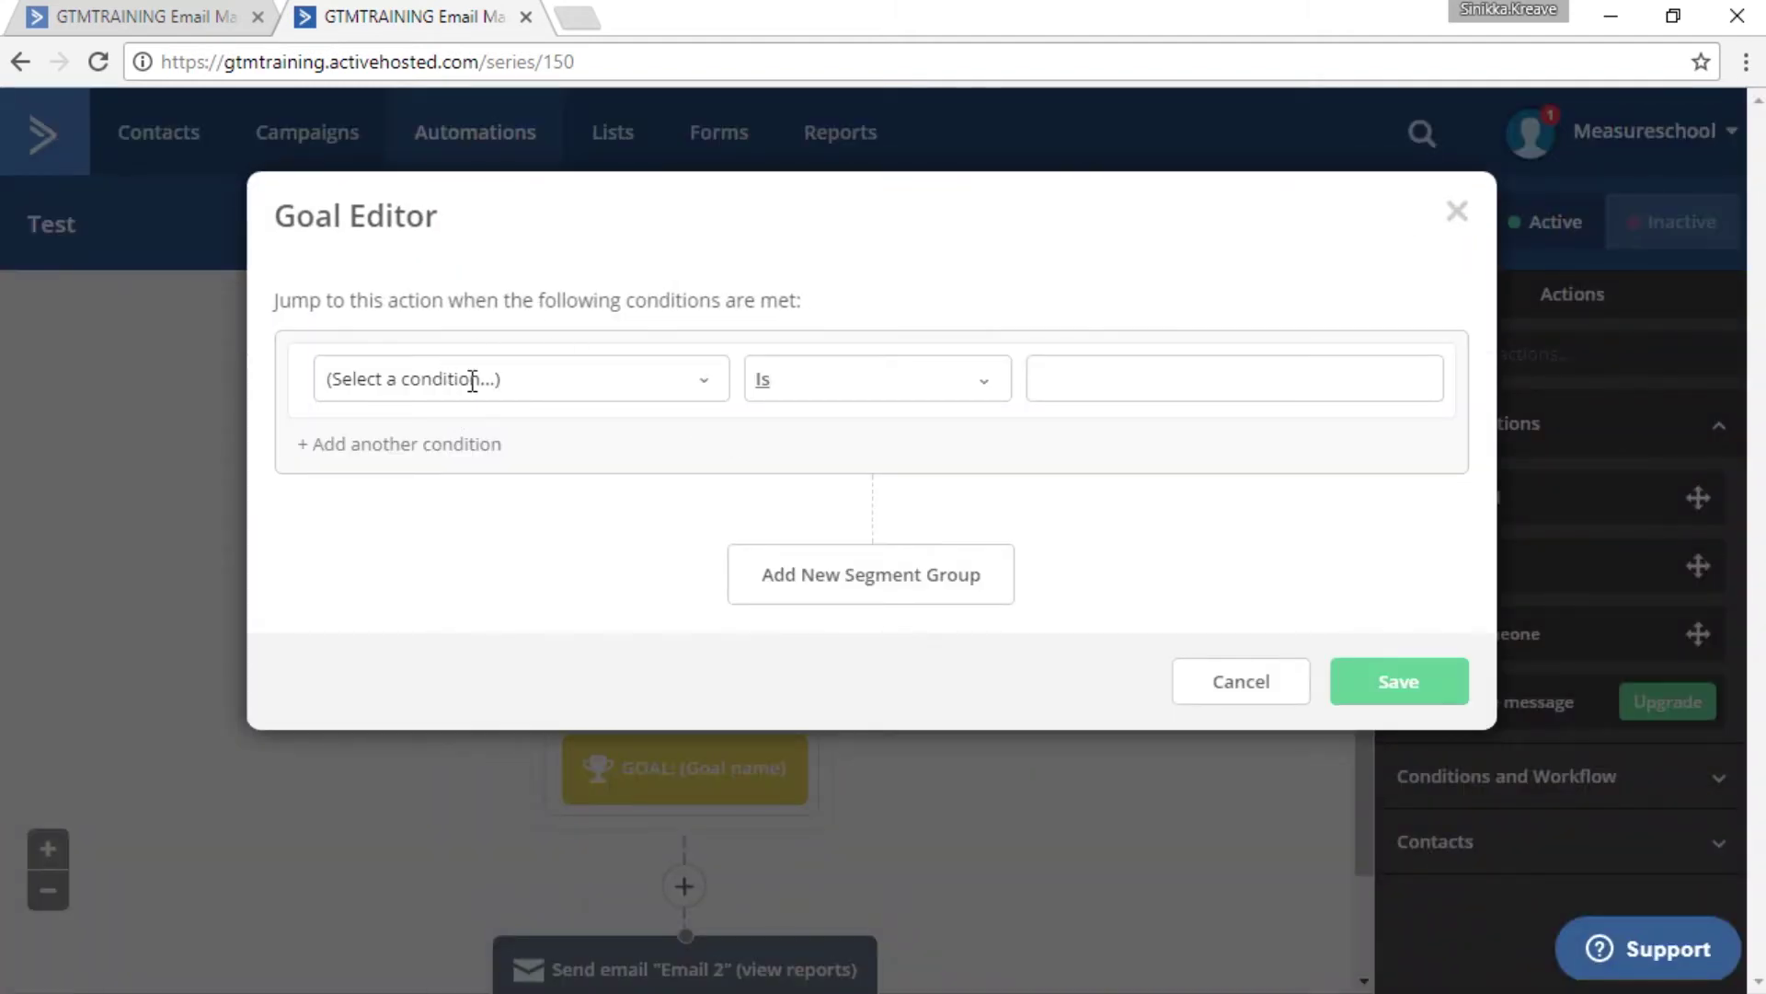
{"action": "left_click", "coordinate": [472, 379]}
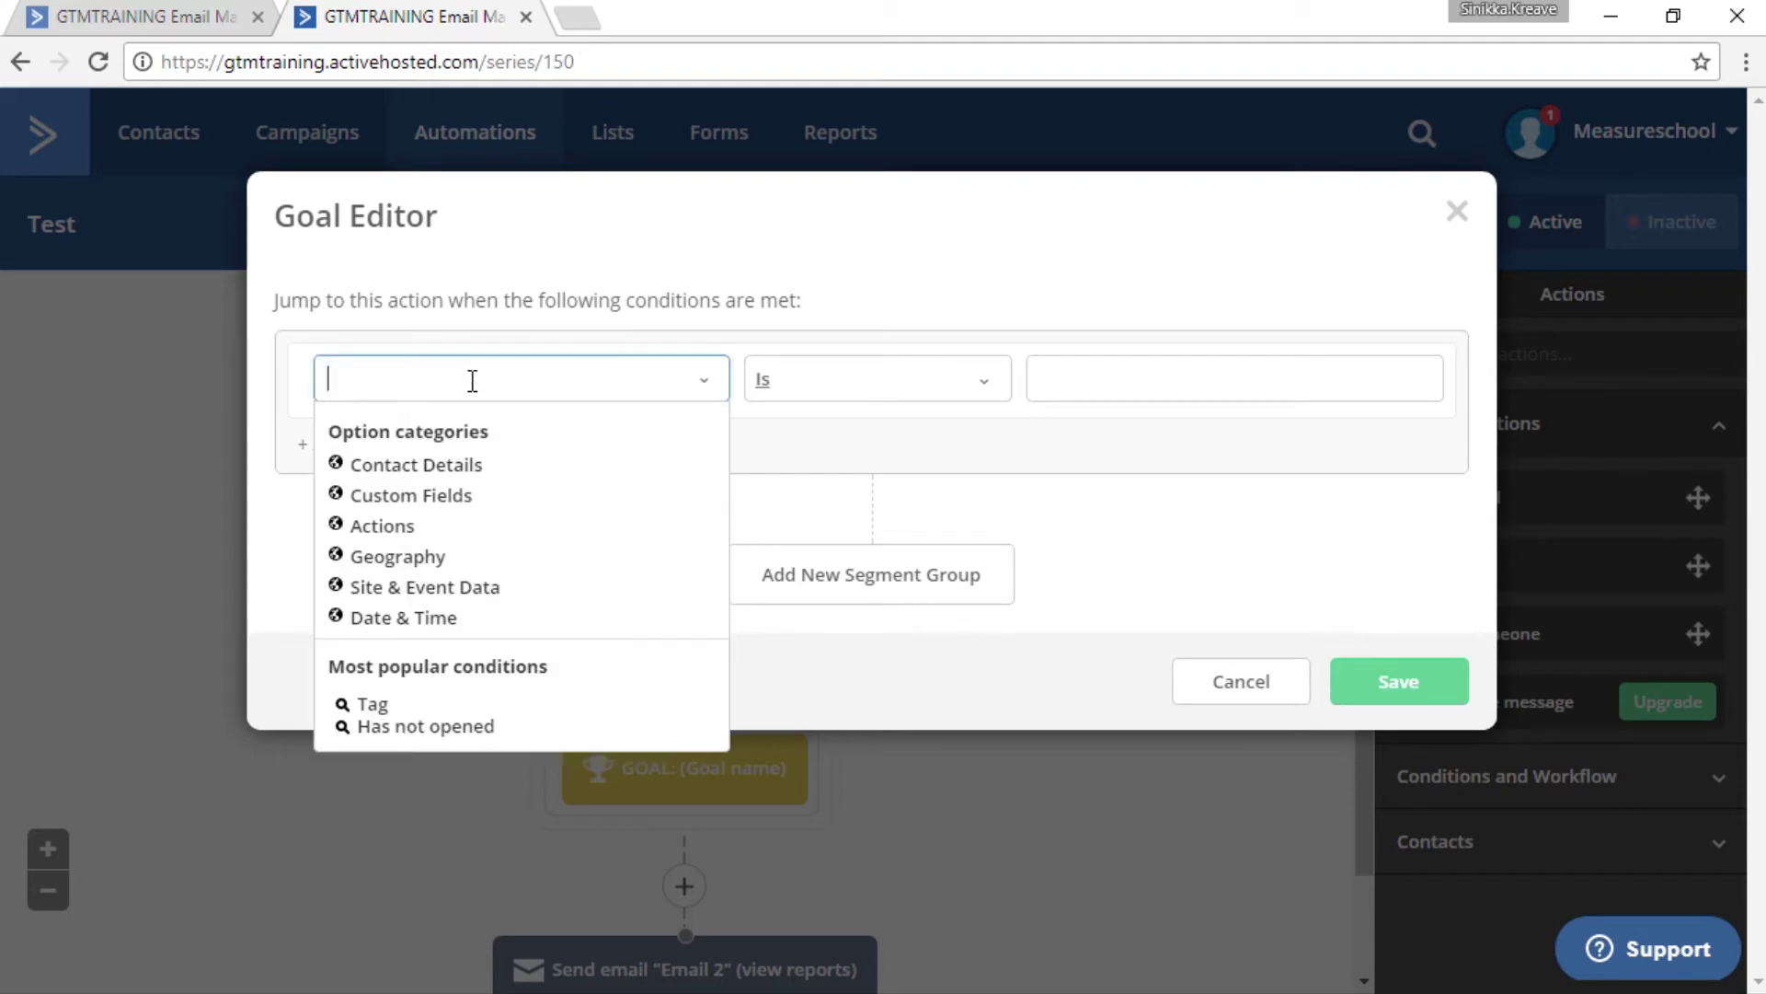
{"action": "type", "text": "tag"}
{"action": "left_click", "coordinate": [402, 436]}
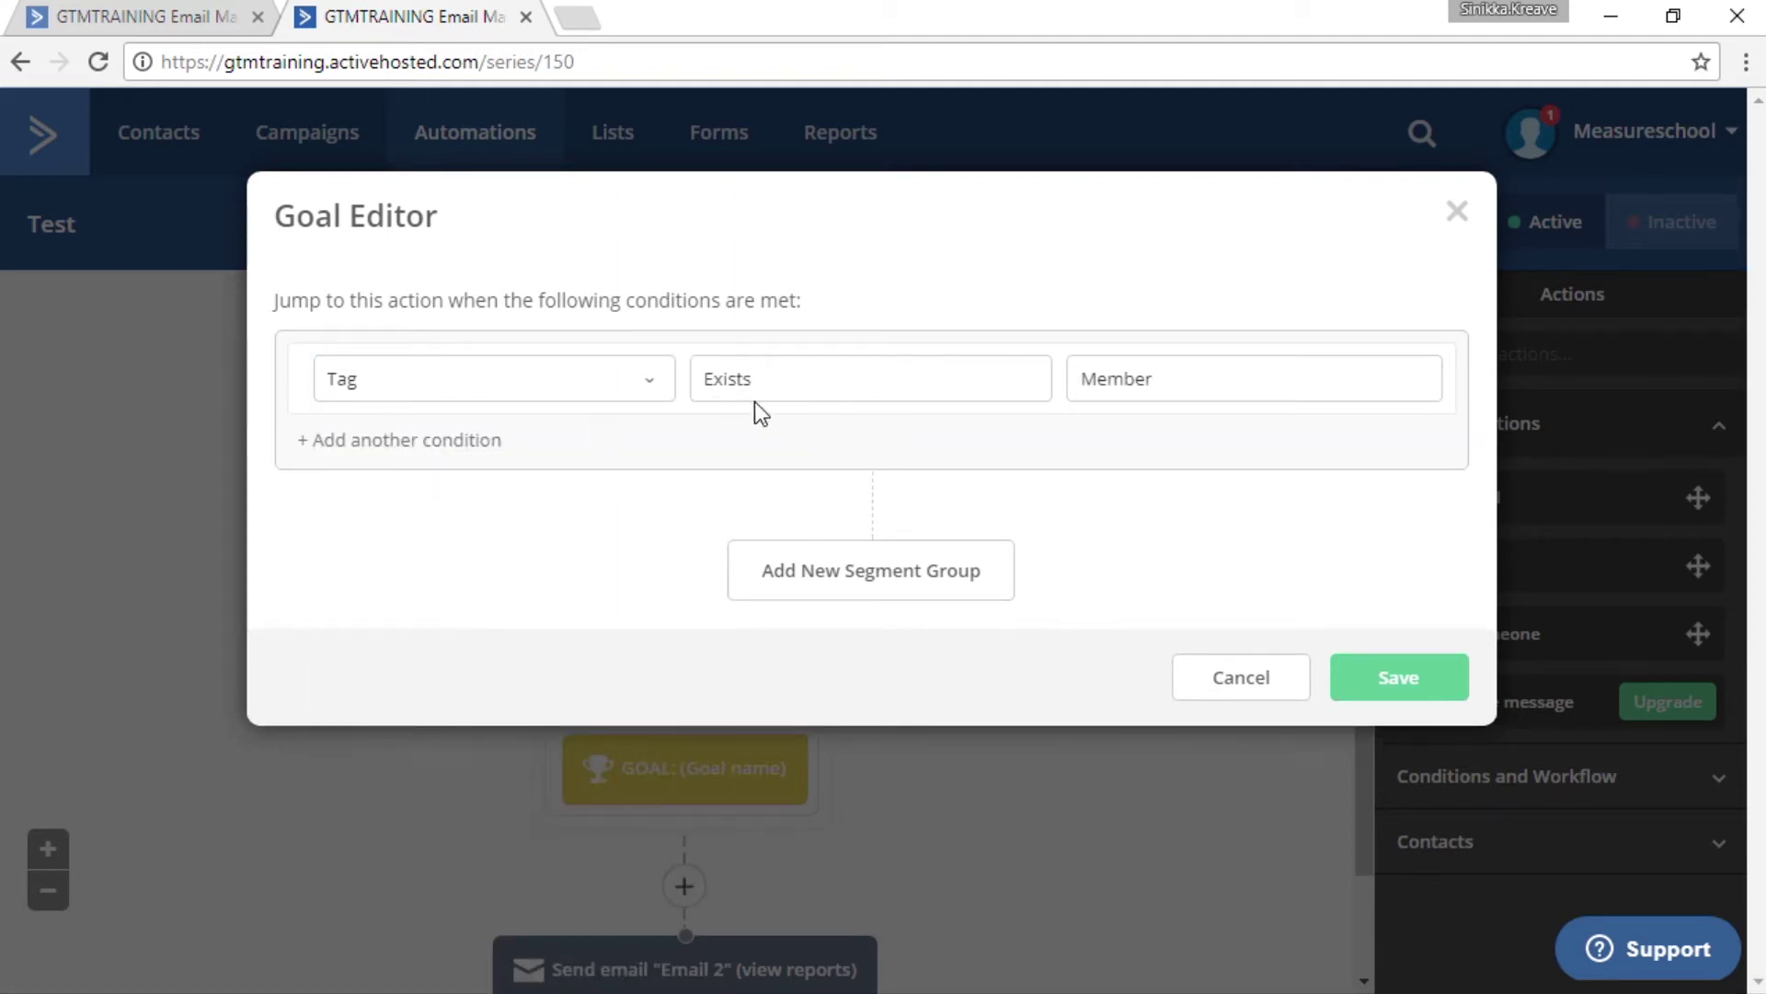
{"action": "left_click", "coordinate": [1205, 394]}
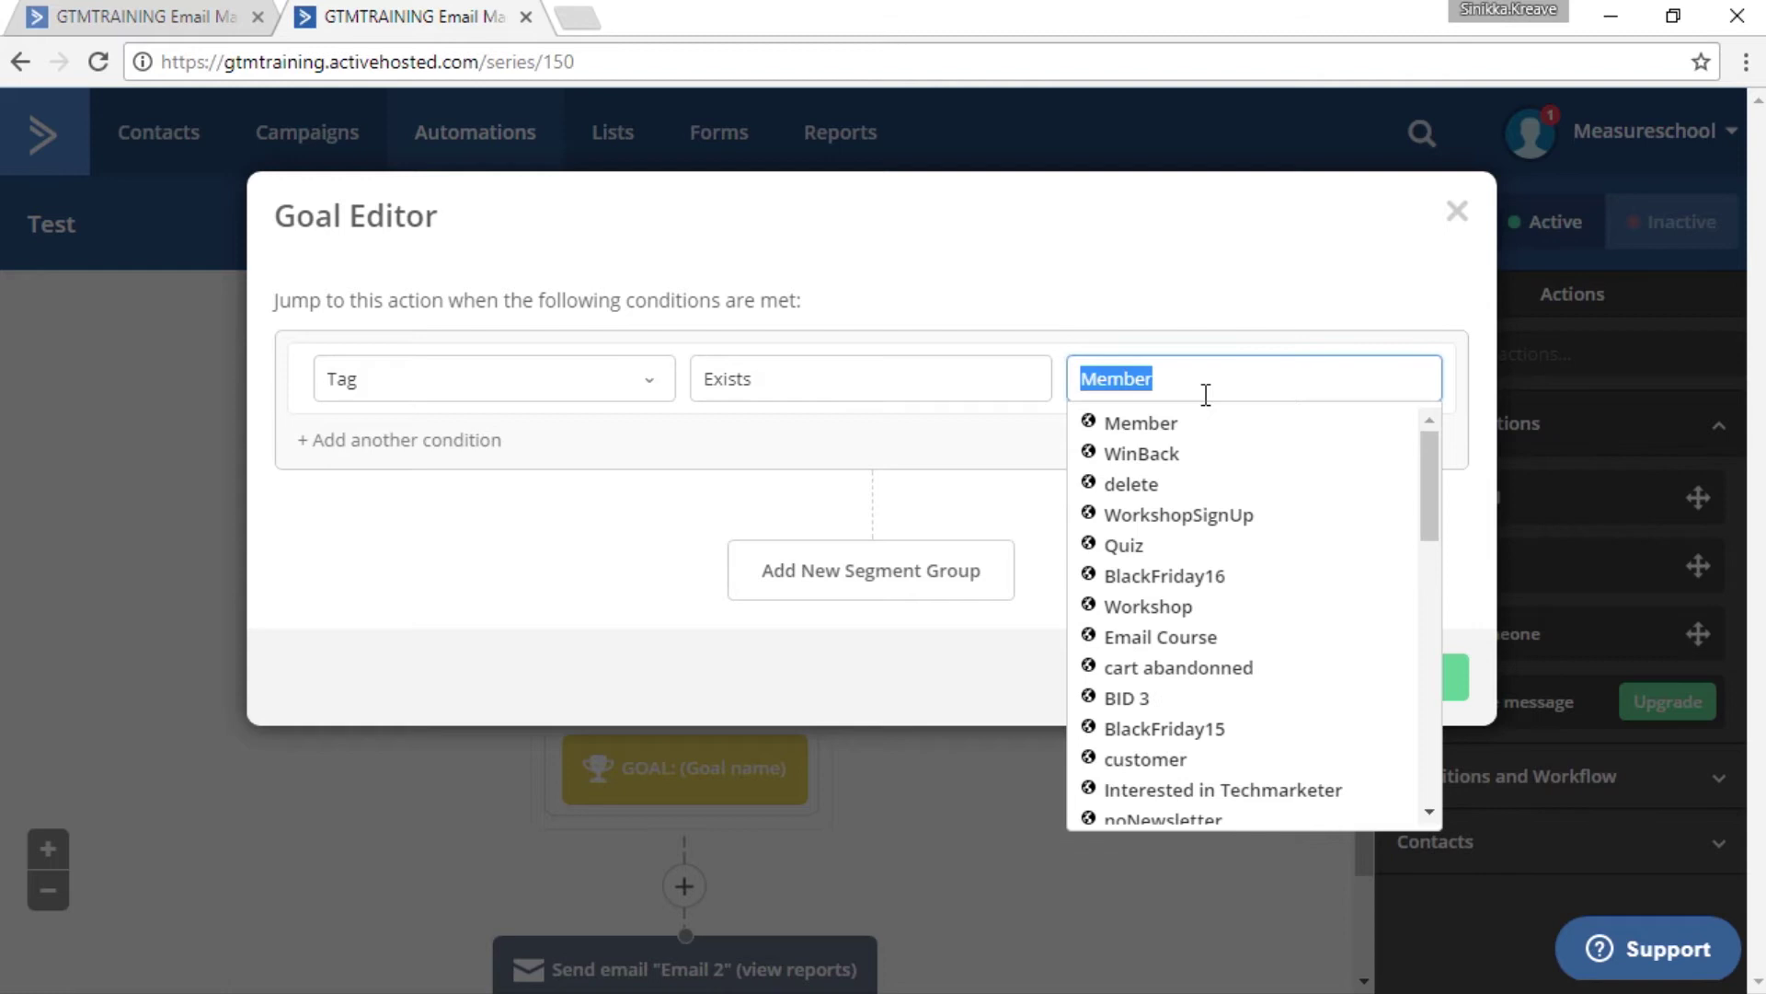
{"action": "type", "text": "jumpt"}
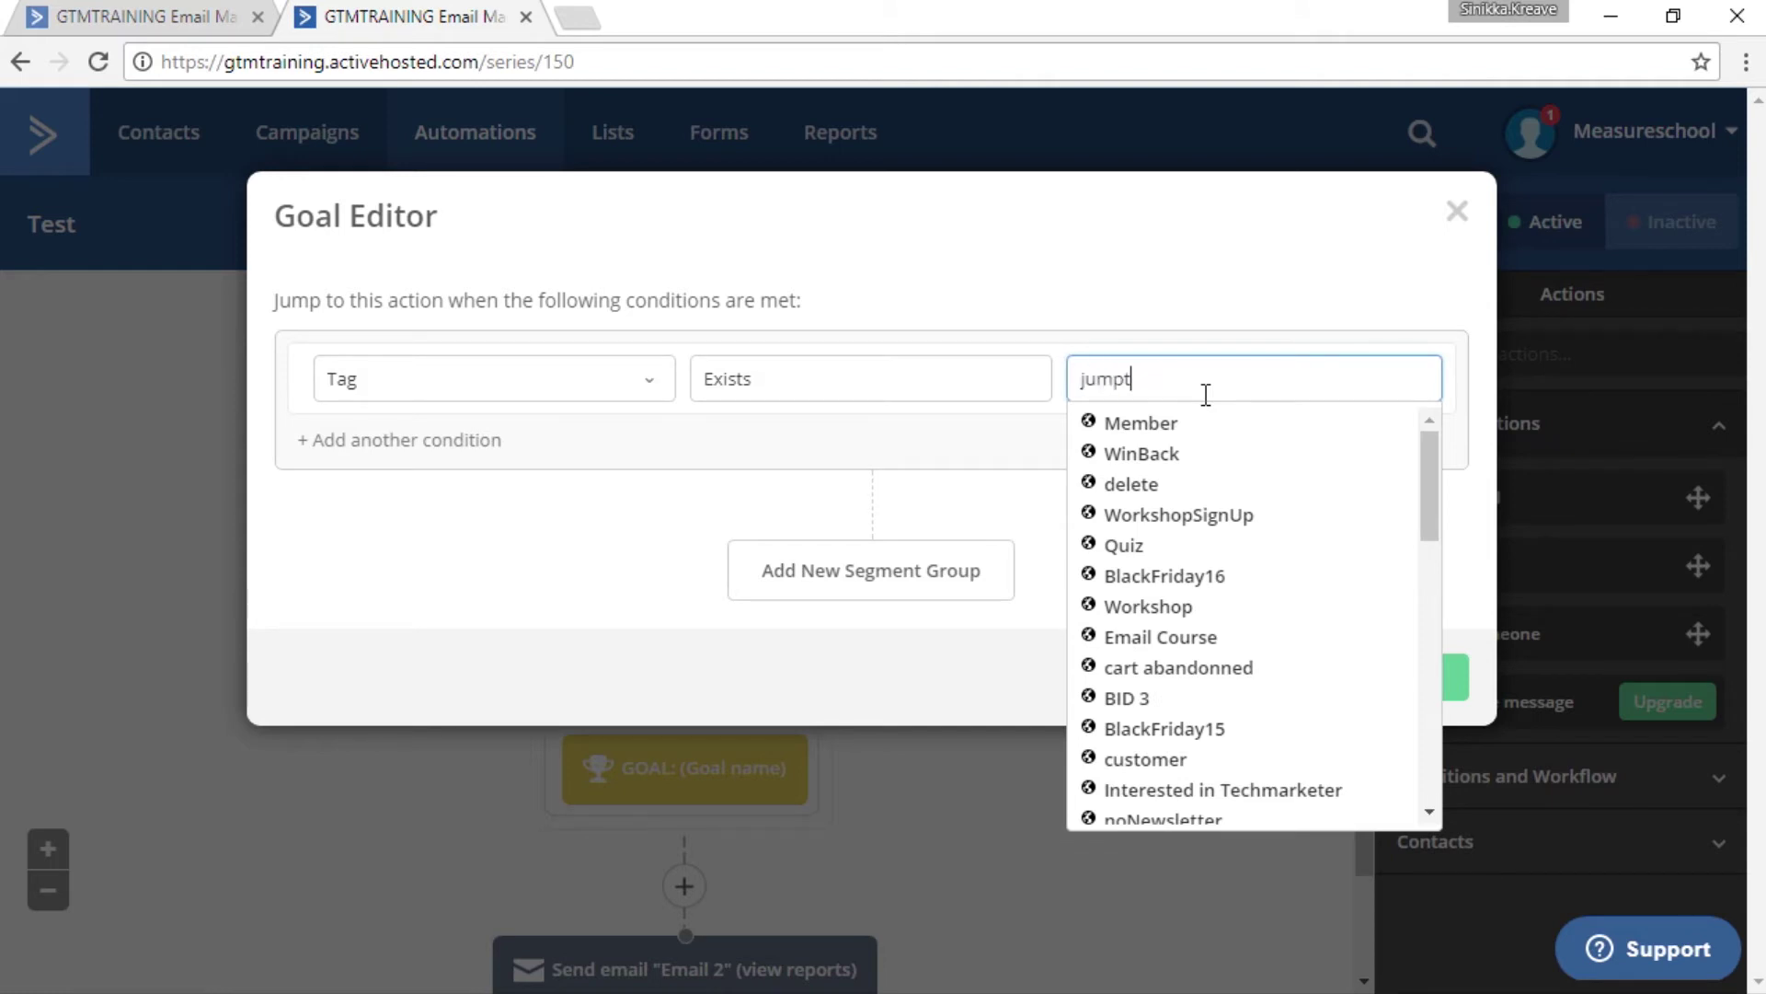
{"action": "type", "text": "ogoal"}
{"action": "left_click", "coordinate": [1171, 434]}
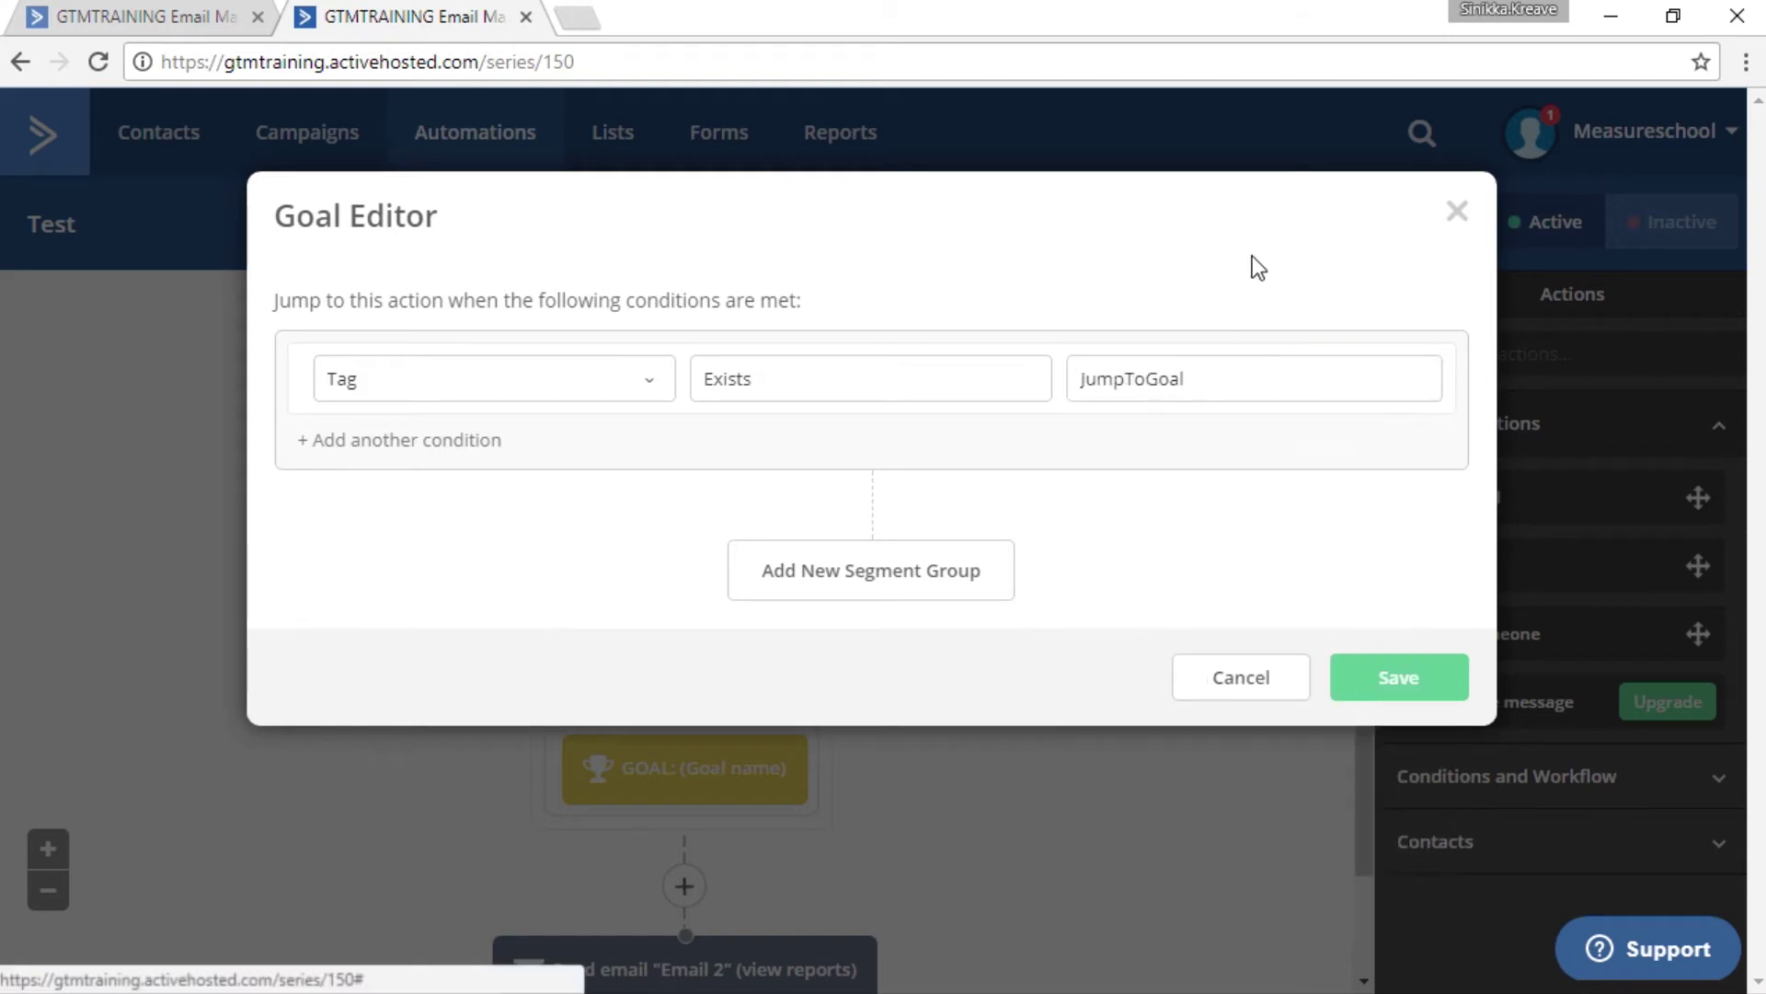
{"action": "left_click", "coordinate": [1402, 679]}
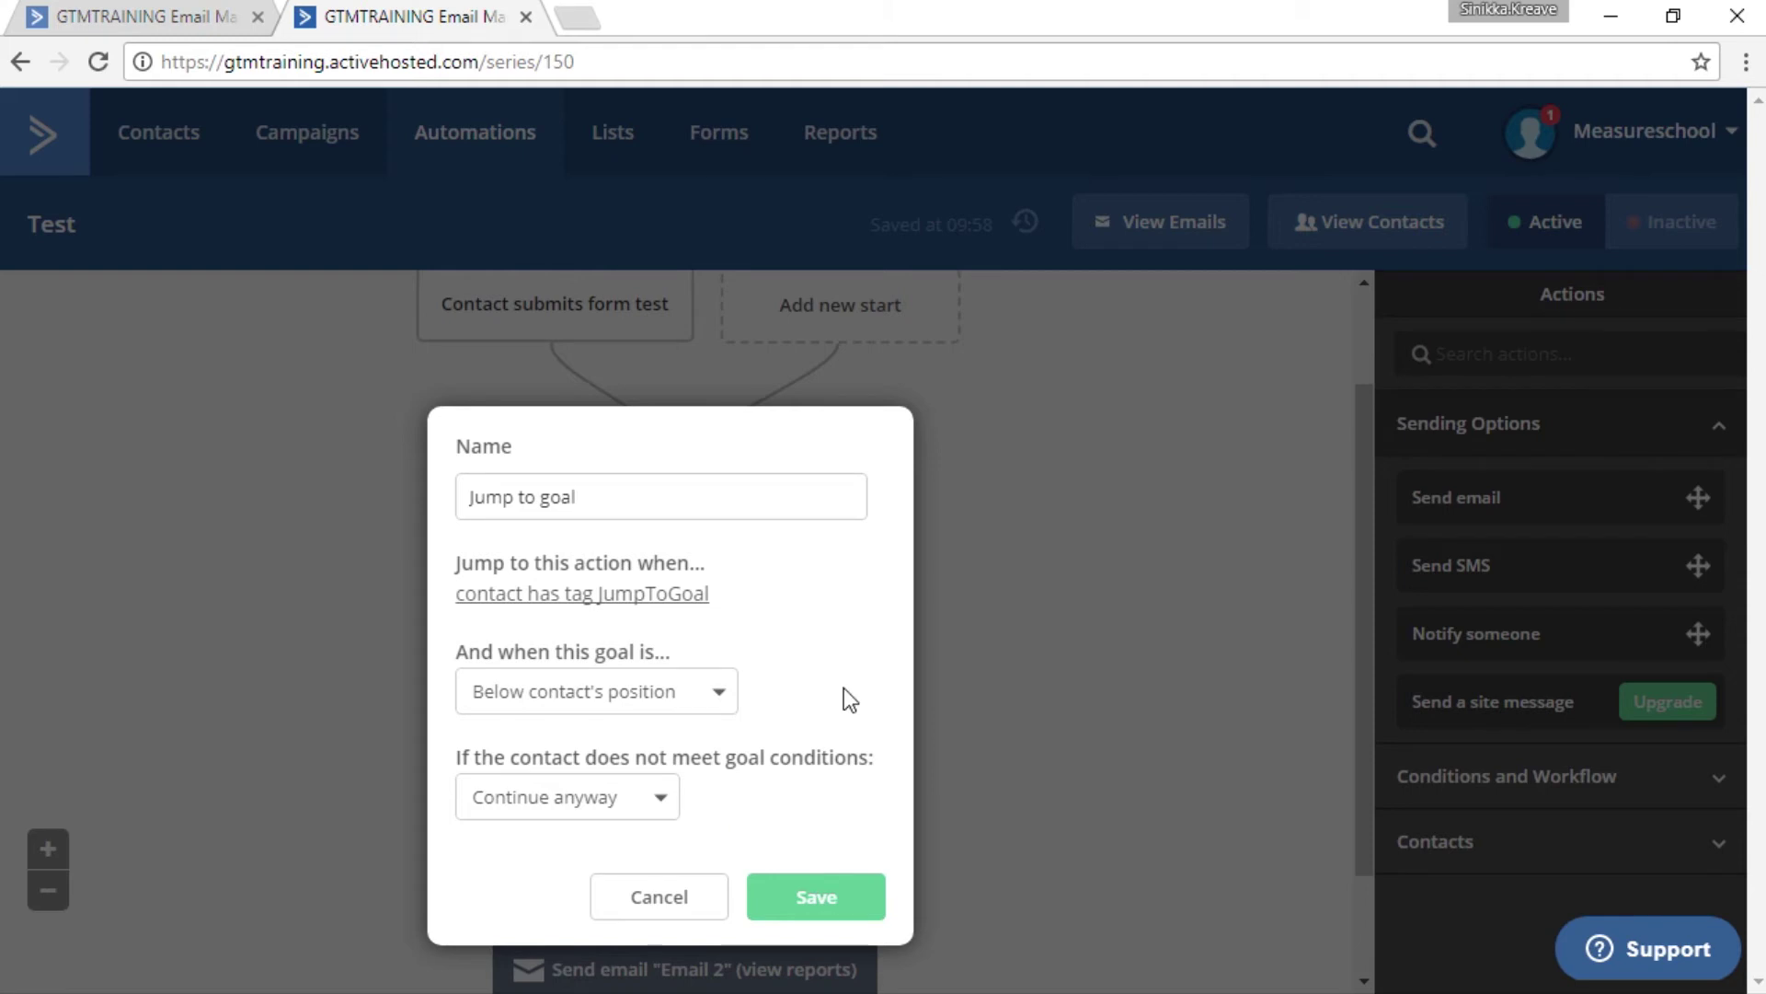
{"action": "left_click", "coordinate": [852, 904]}
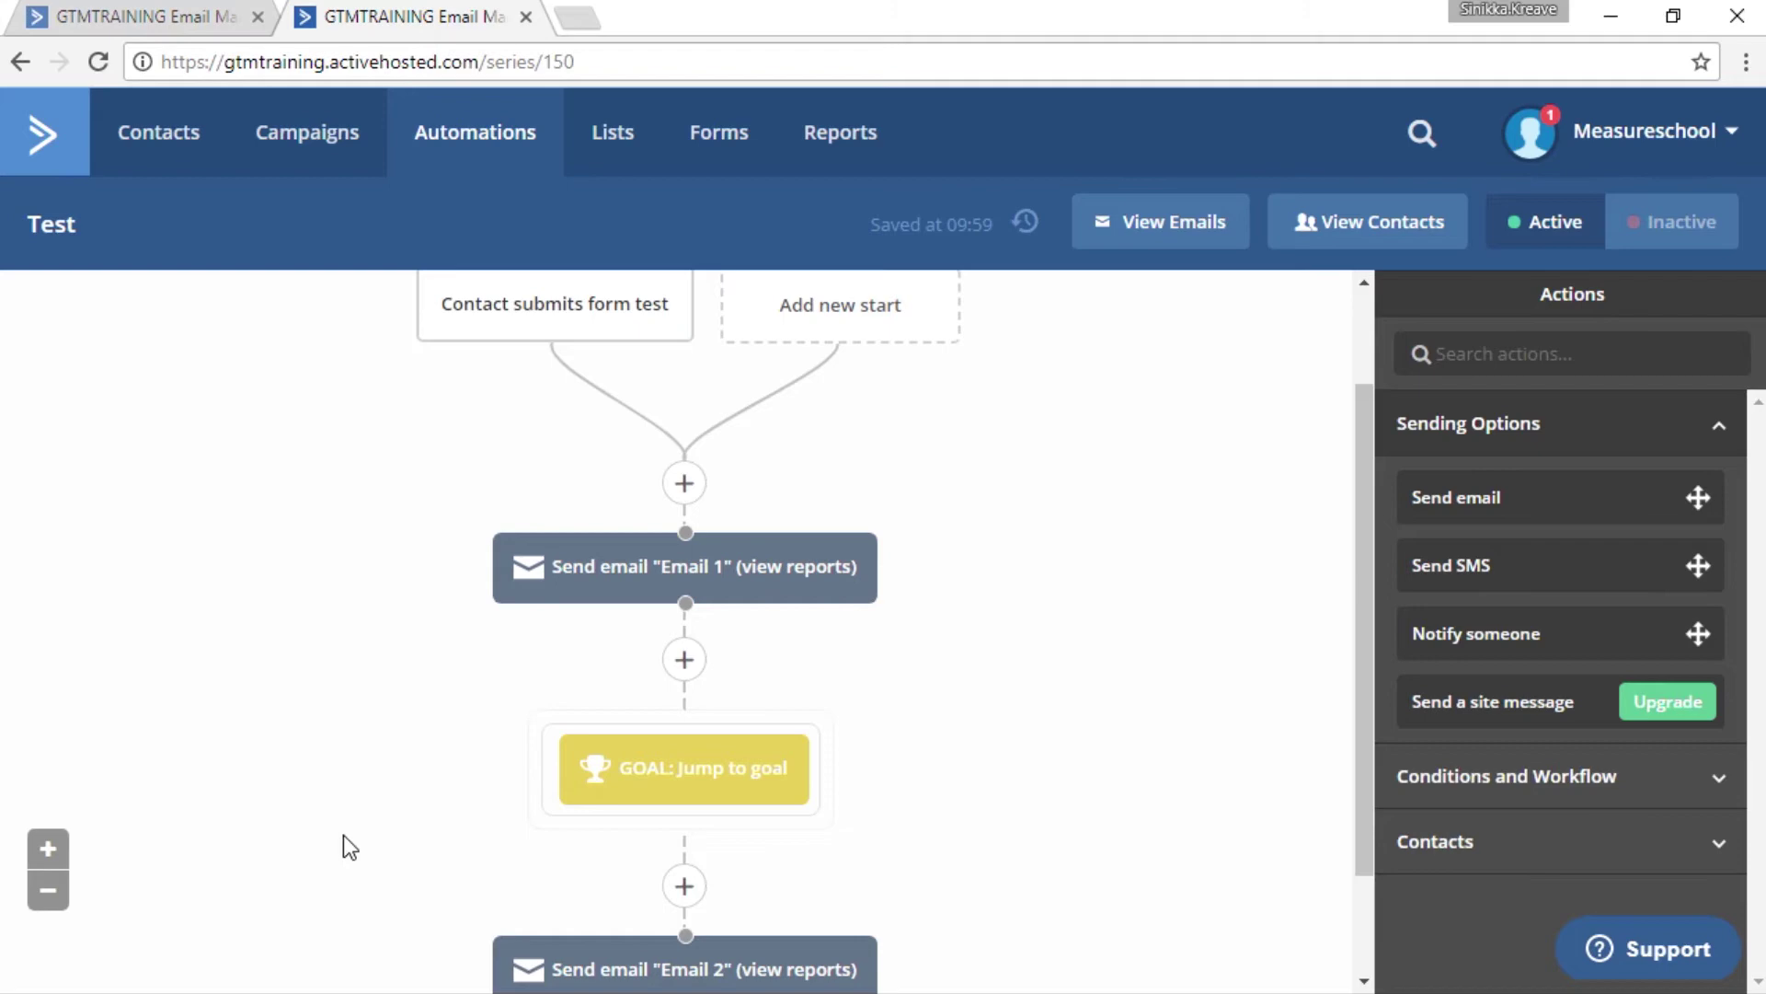
- Search Contacts for the test contact by name and open their profile
{"action": "left_click", "coordinate": [153, 21]}
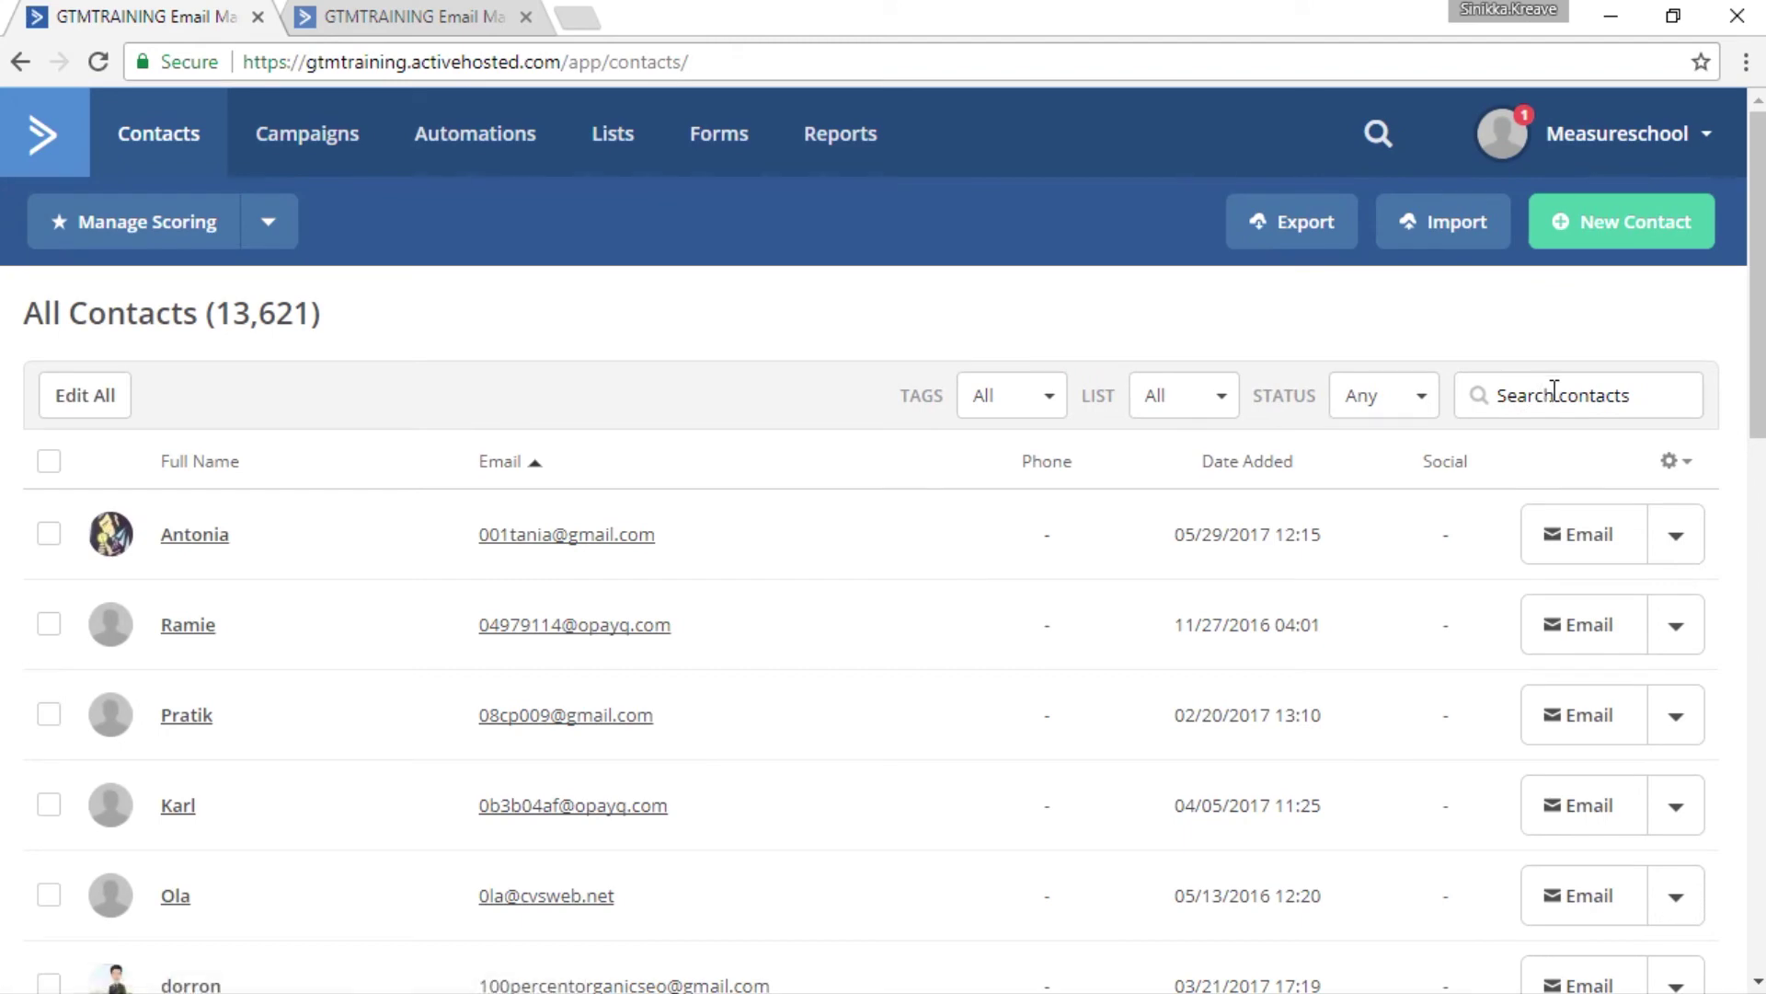
{"action": "left_click", "coordinate": [1553, 392]}
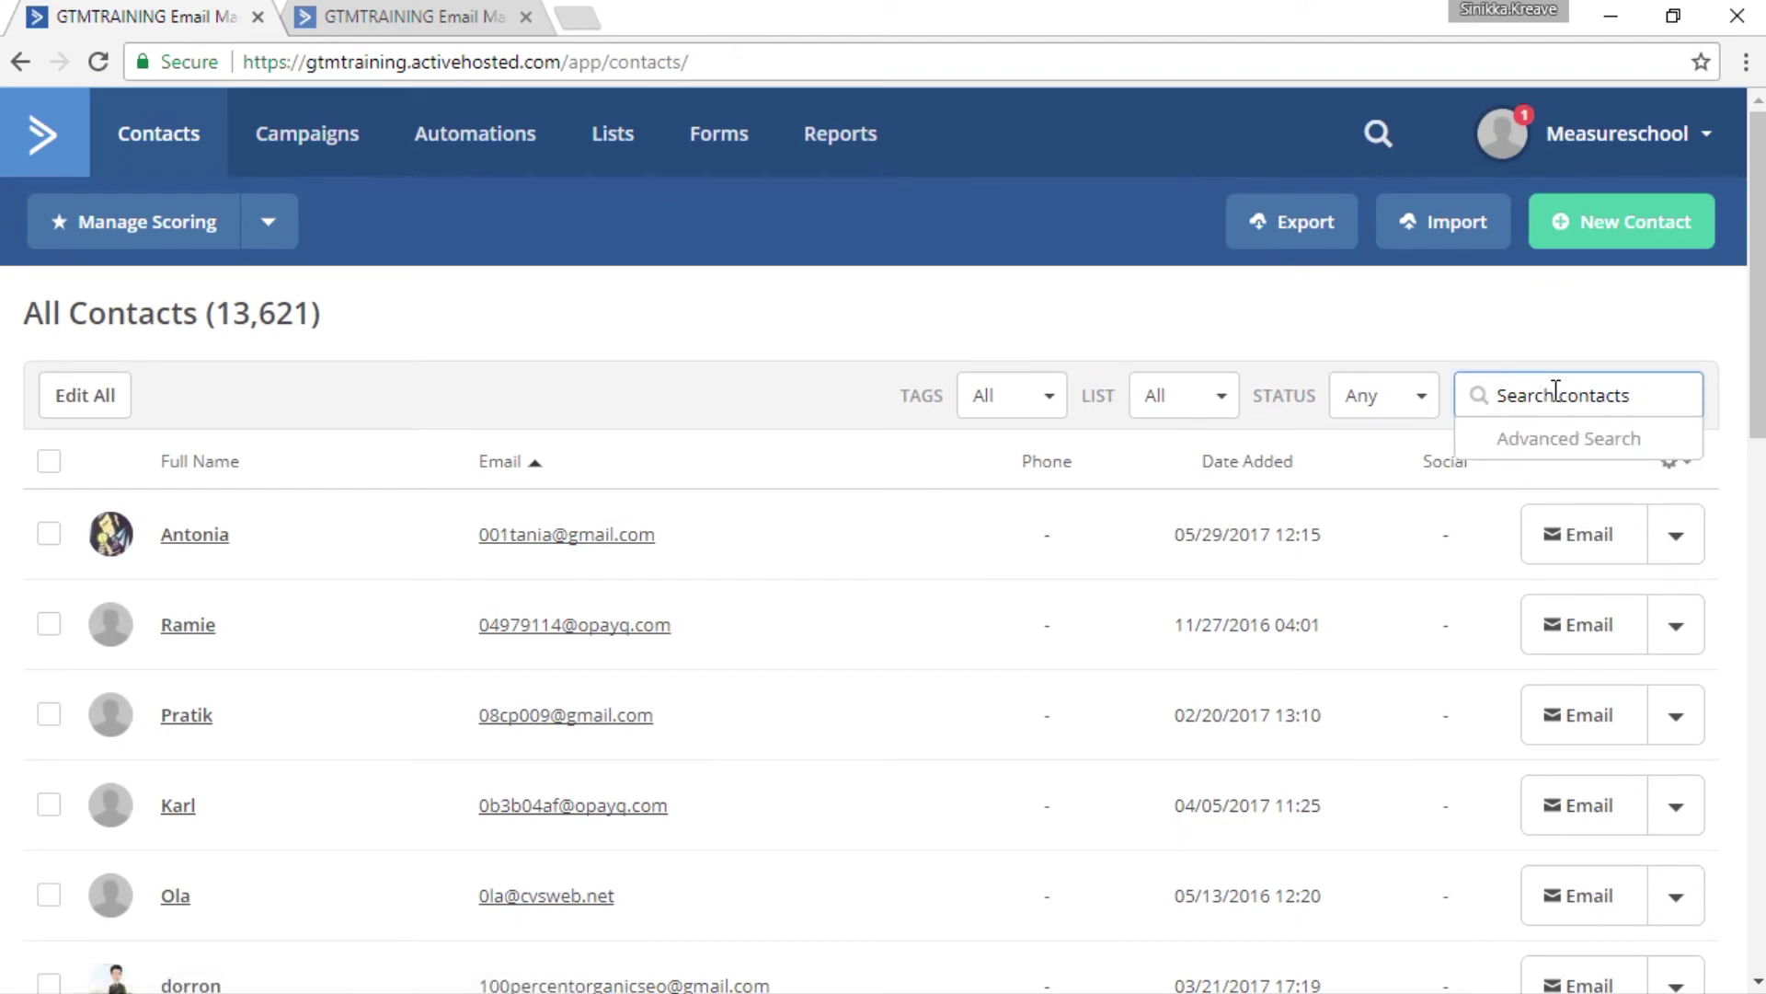
{"action": "type", "text": "sinikka"}
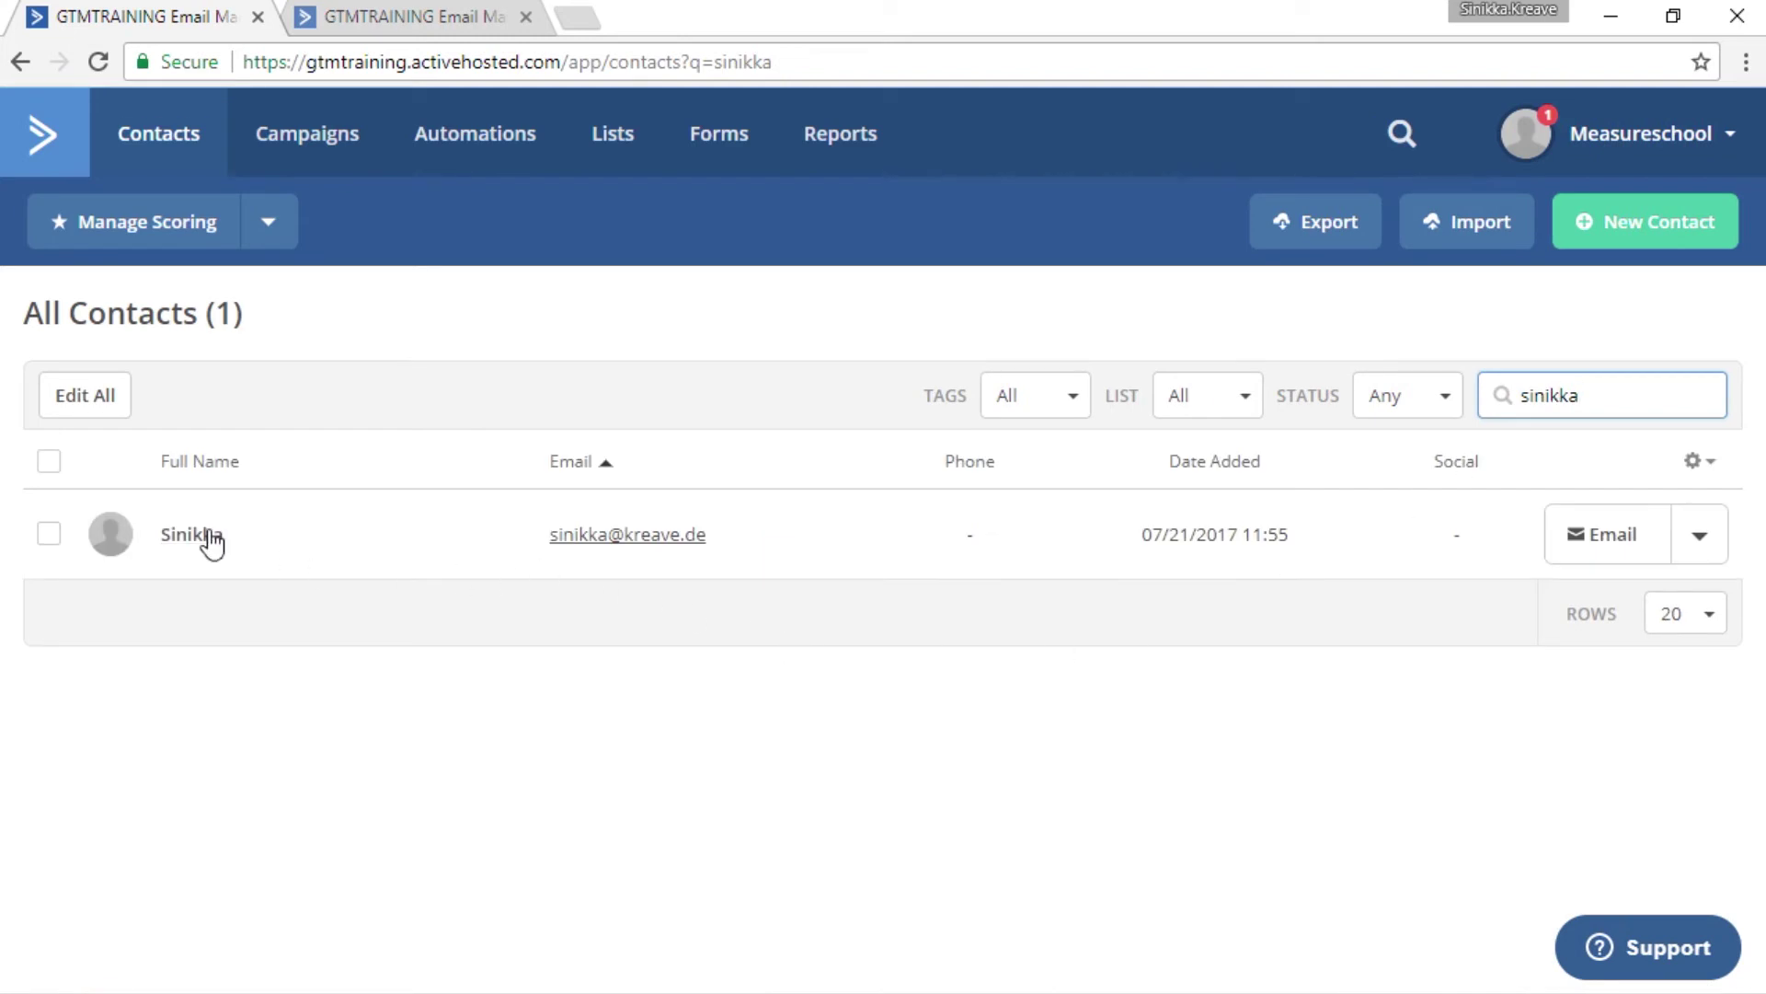
{"action": "left_click", "coordinate": [197, 537]}
- Add the JumpToGoal tag to the contact's Tags field
{"action": "scroll", "coordinate": [538, 484], "scroll_direction": "down", "scroll_amount": 6}
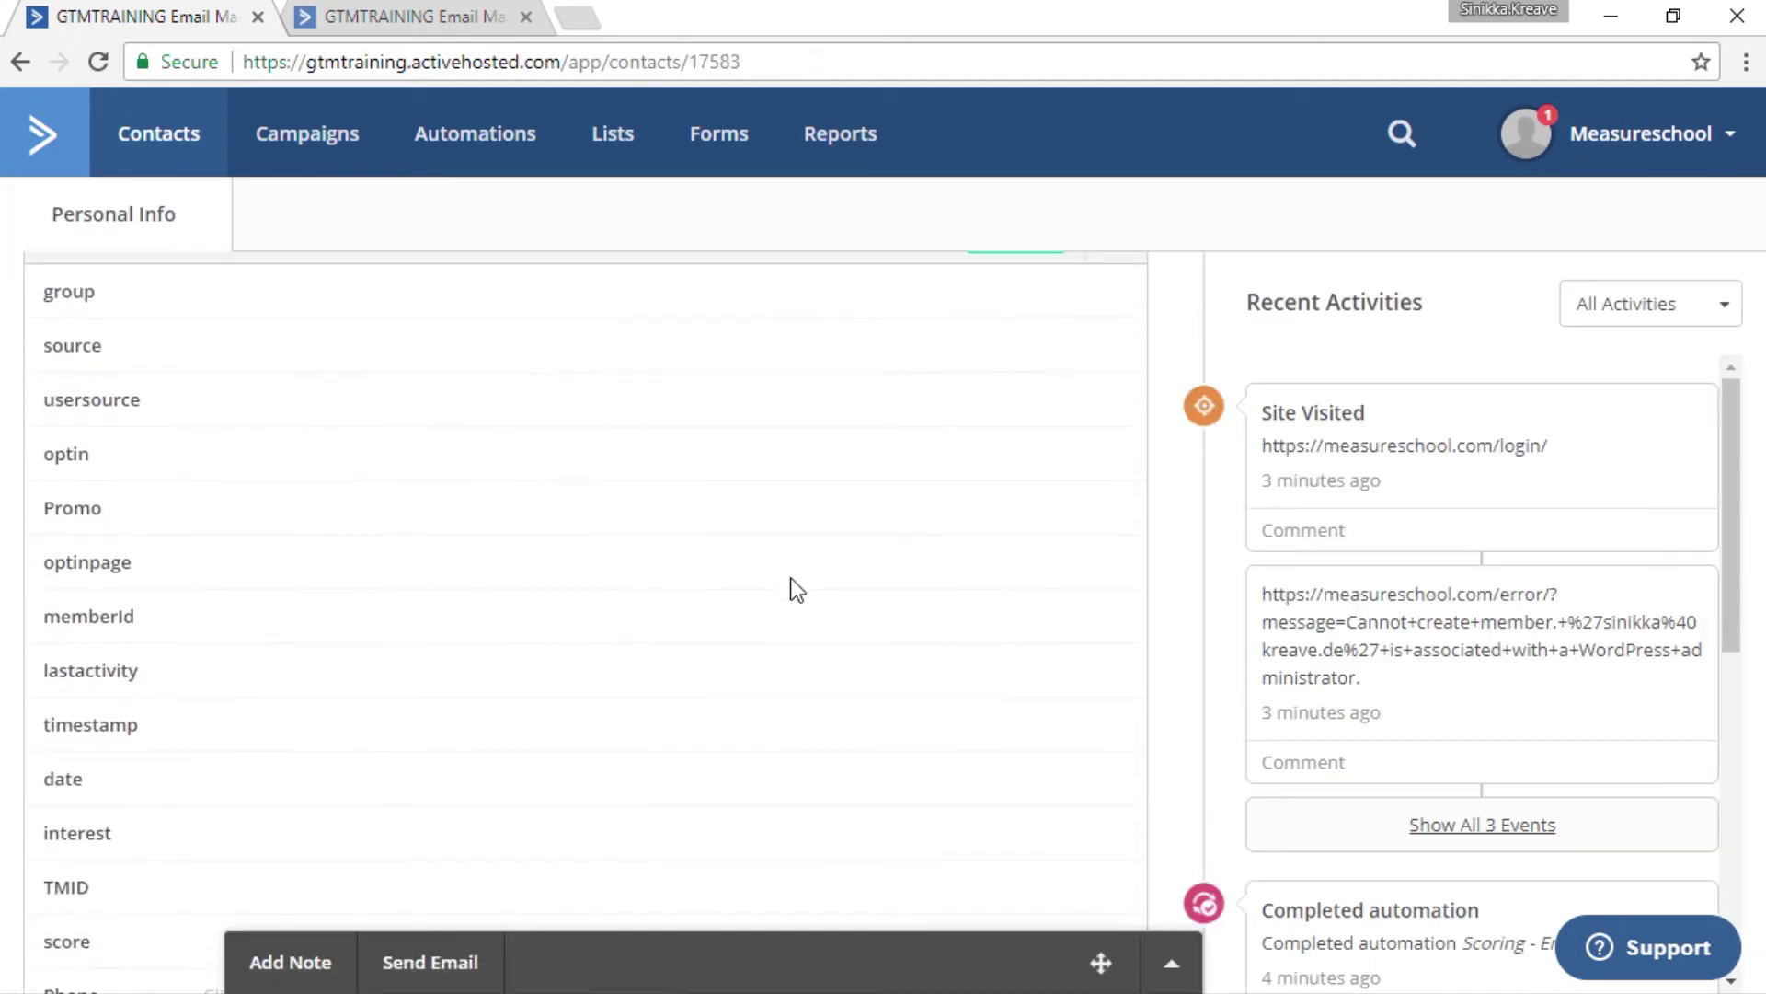
{"action": "scroll", "coordinate": [584, 739], "scroll_direction": "down", "scroll_amount": 2}
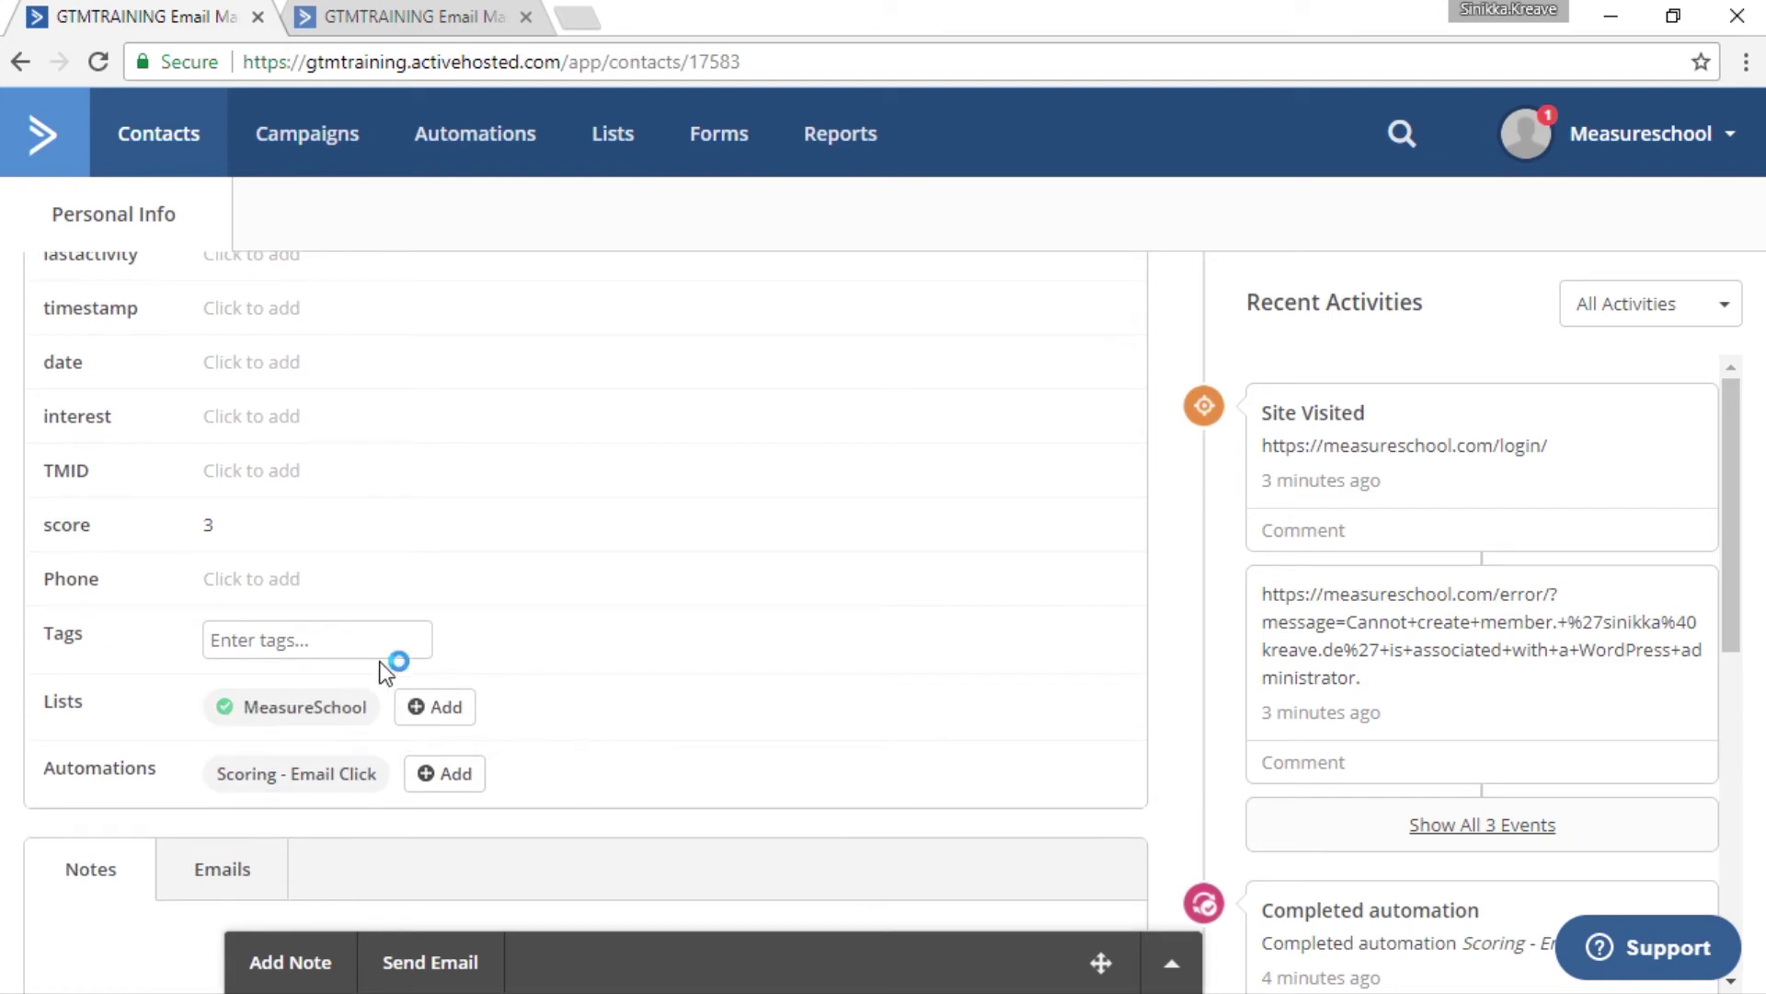
{"action": "left_click", "coordinate": [370, 643]}
{"action": "type", "text": "jumpToGoal"}
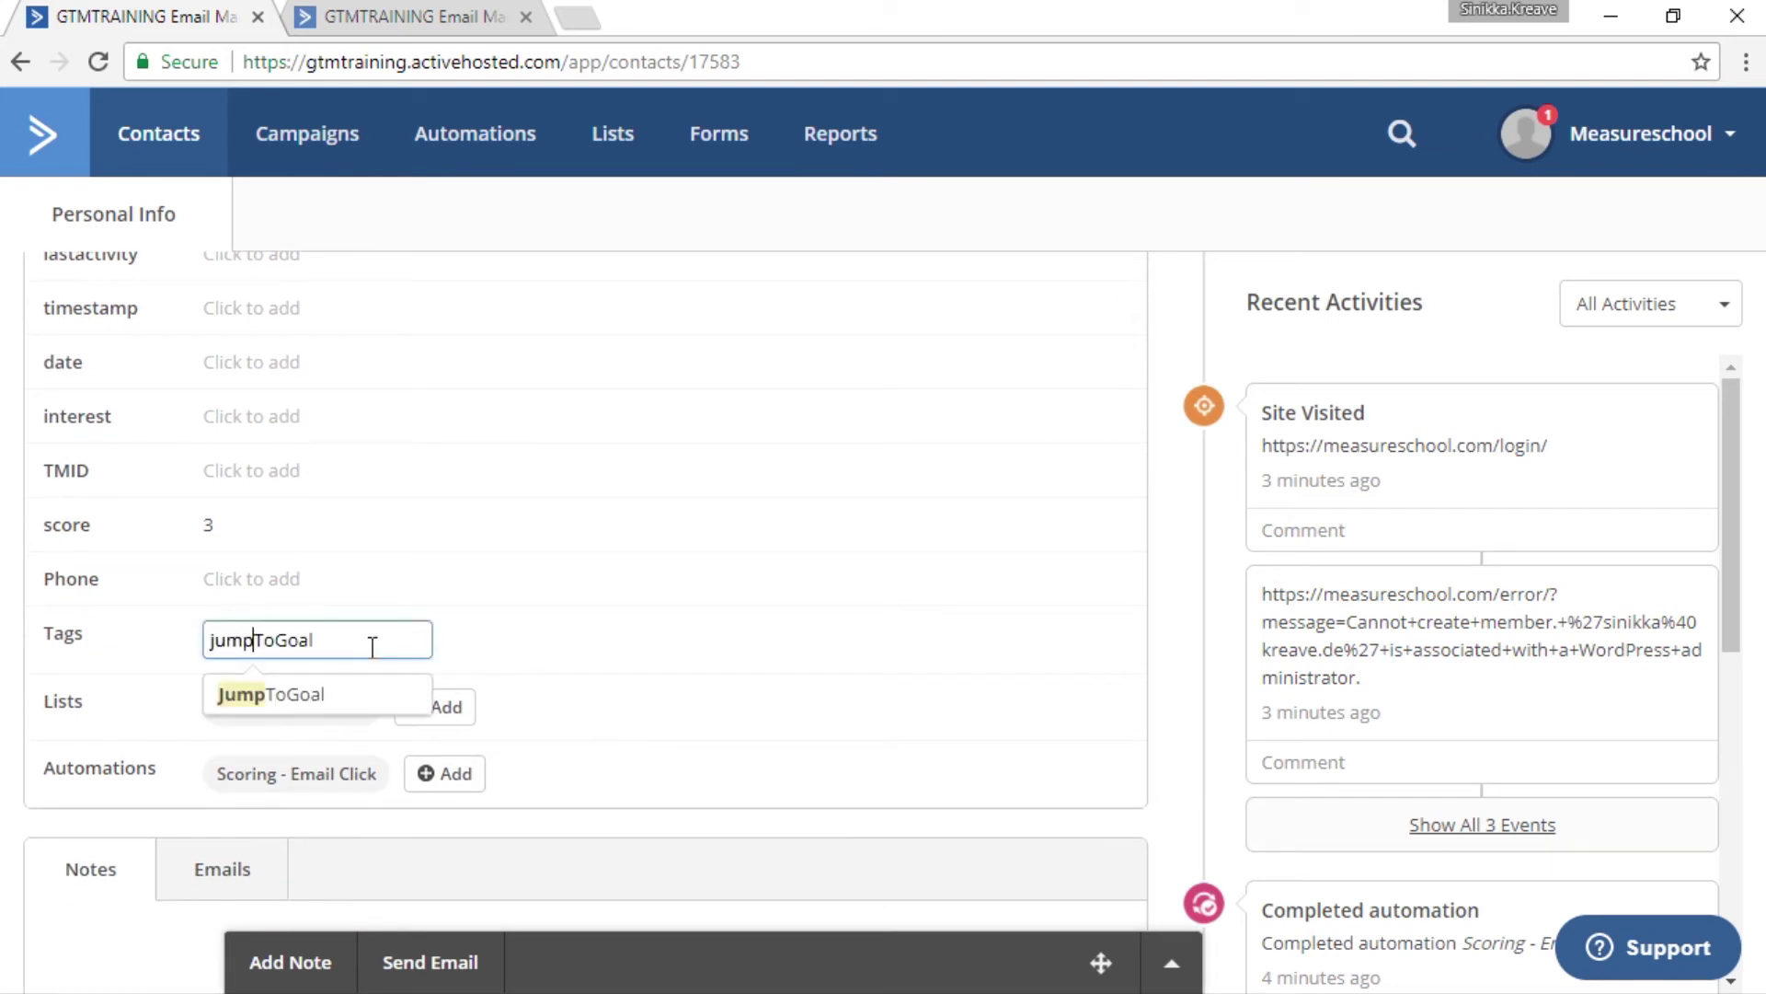
{"action": "left_click", "coordinate": [346, 713]}
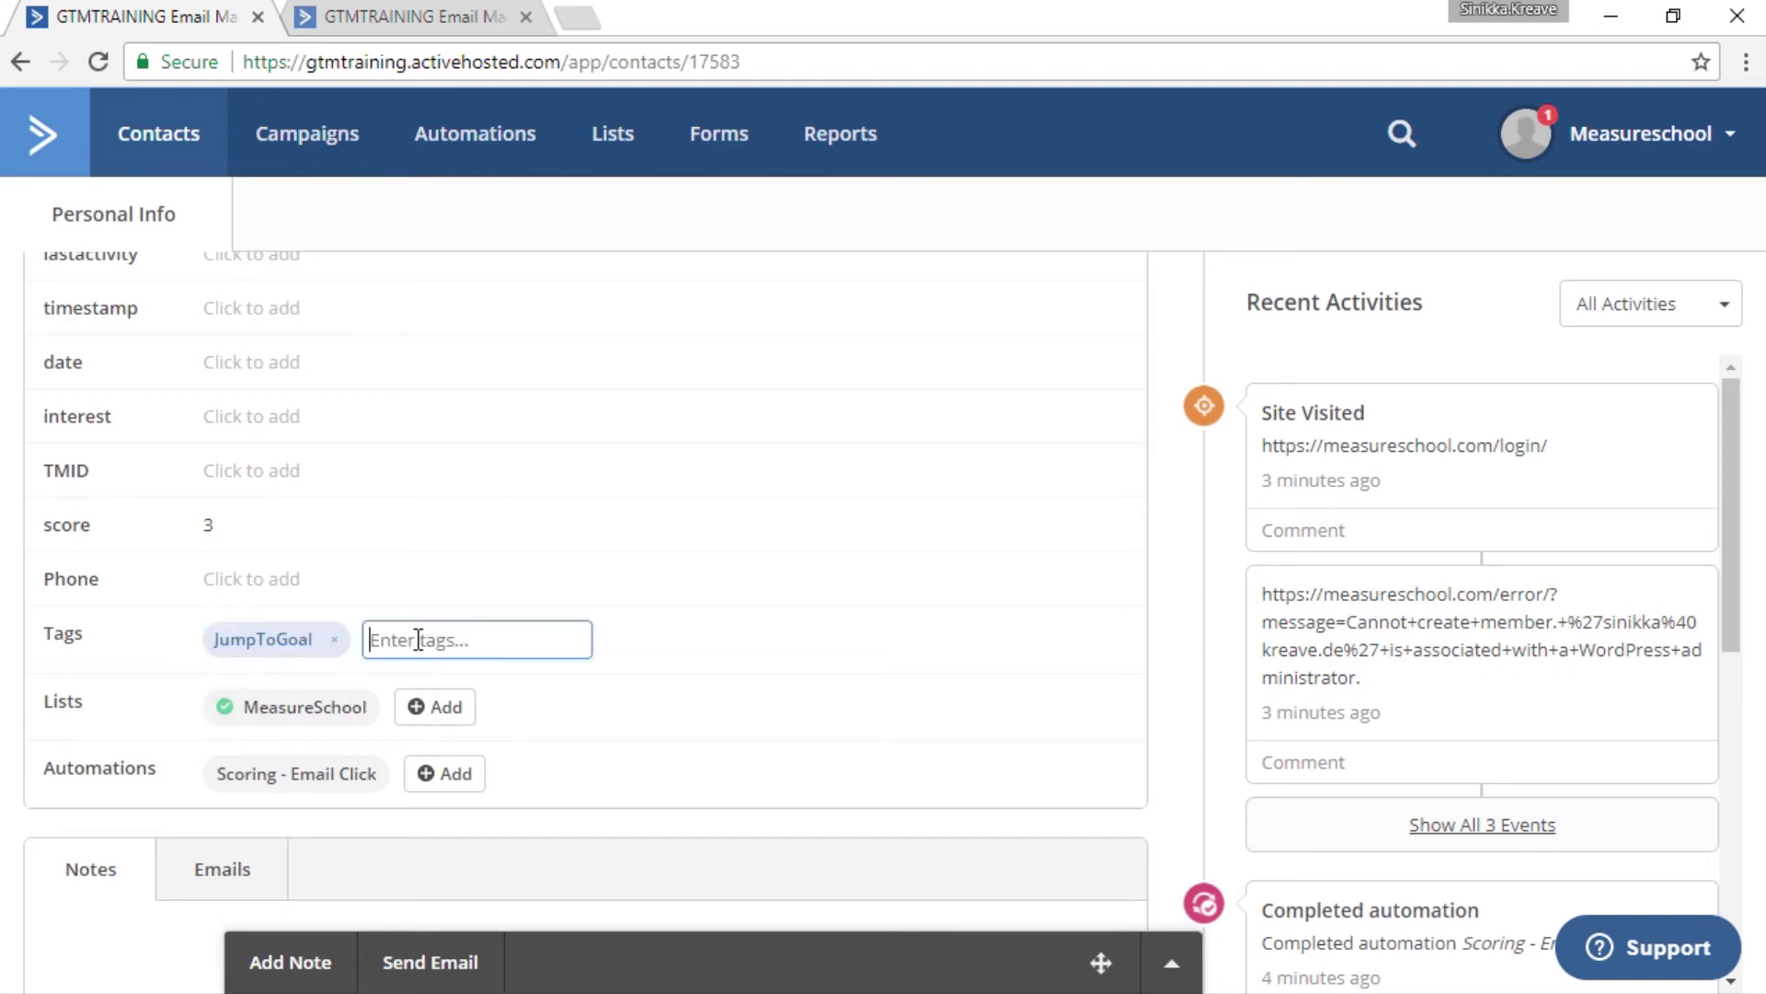
{"action": "left_click", "coordinate": [465, 778]}
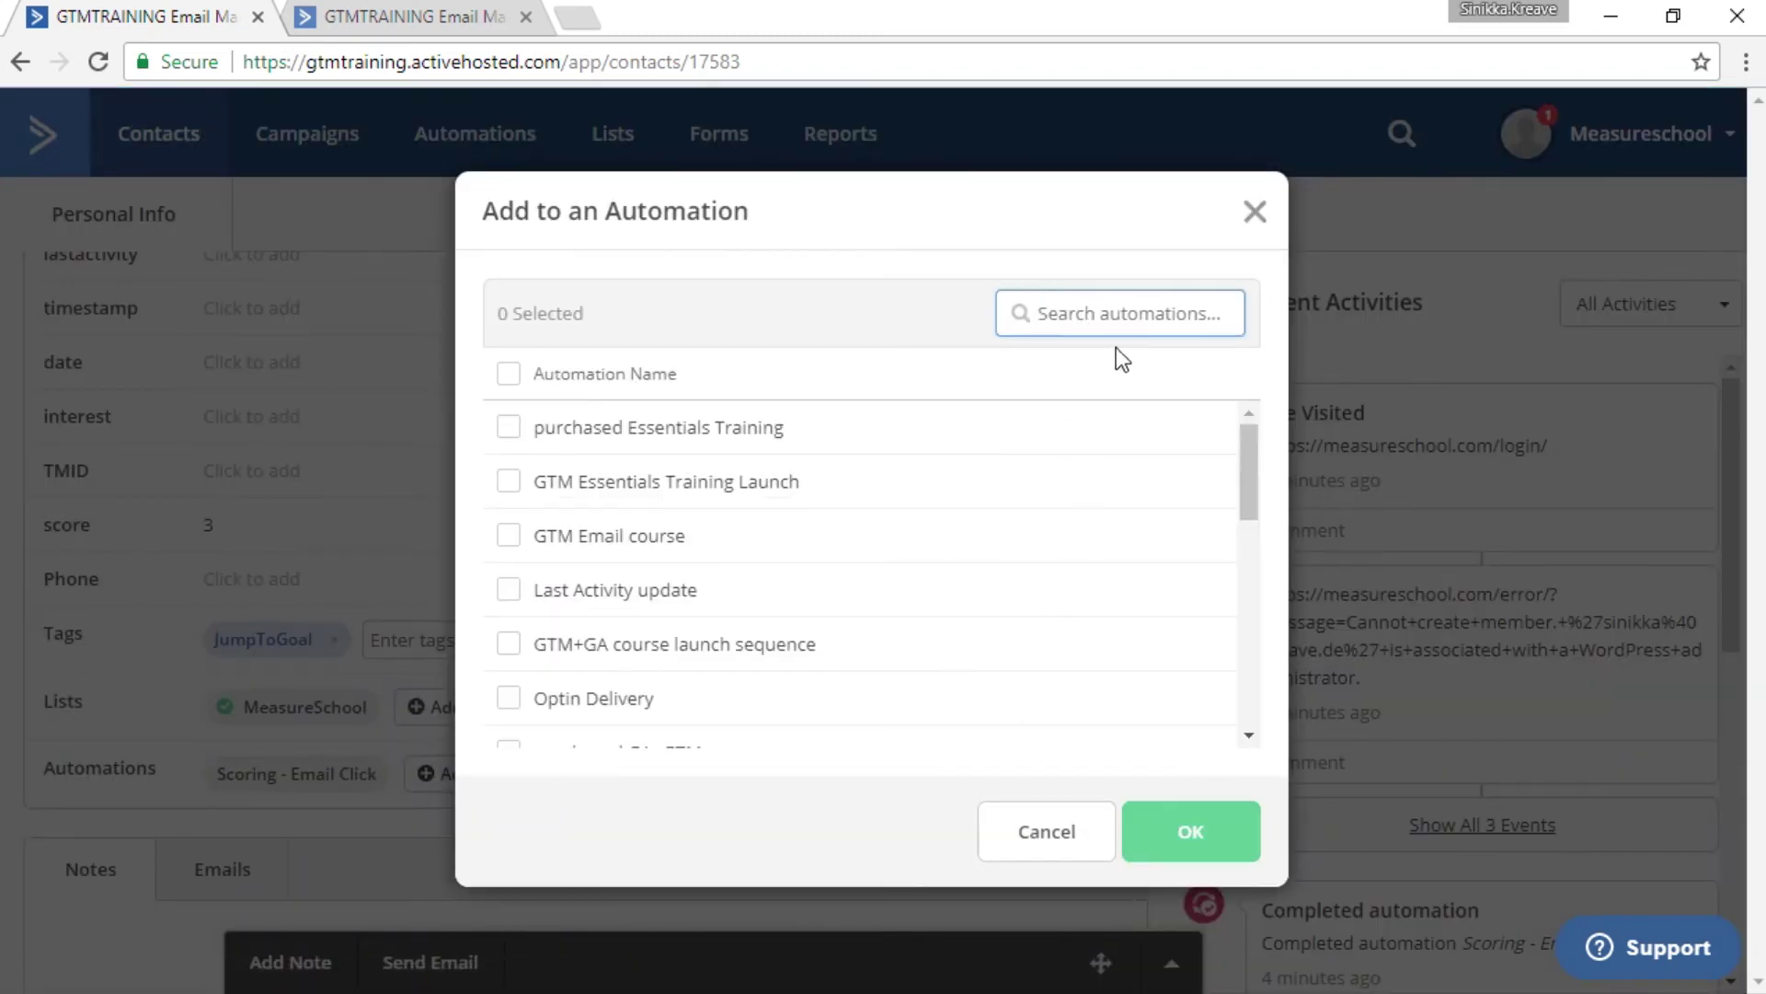
- Add the tagged contact to the Test automation
{"action": "left_click", "coordinate": [409, 12]}
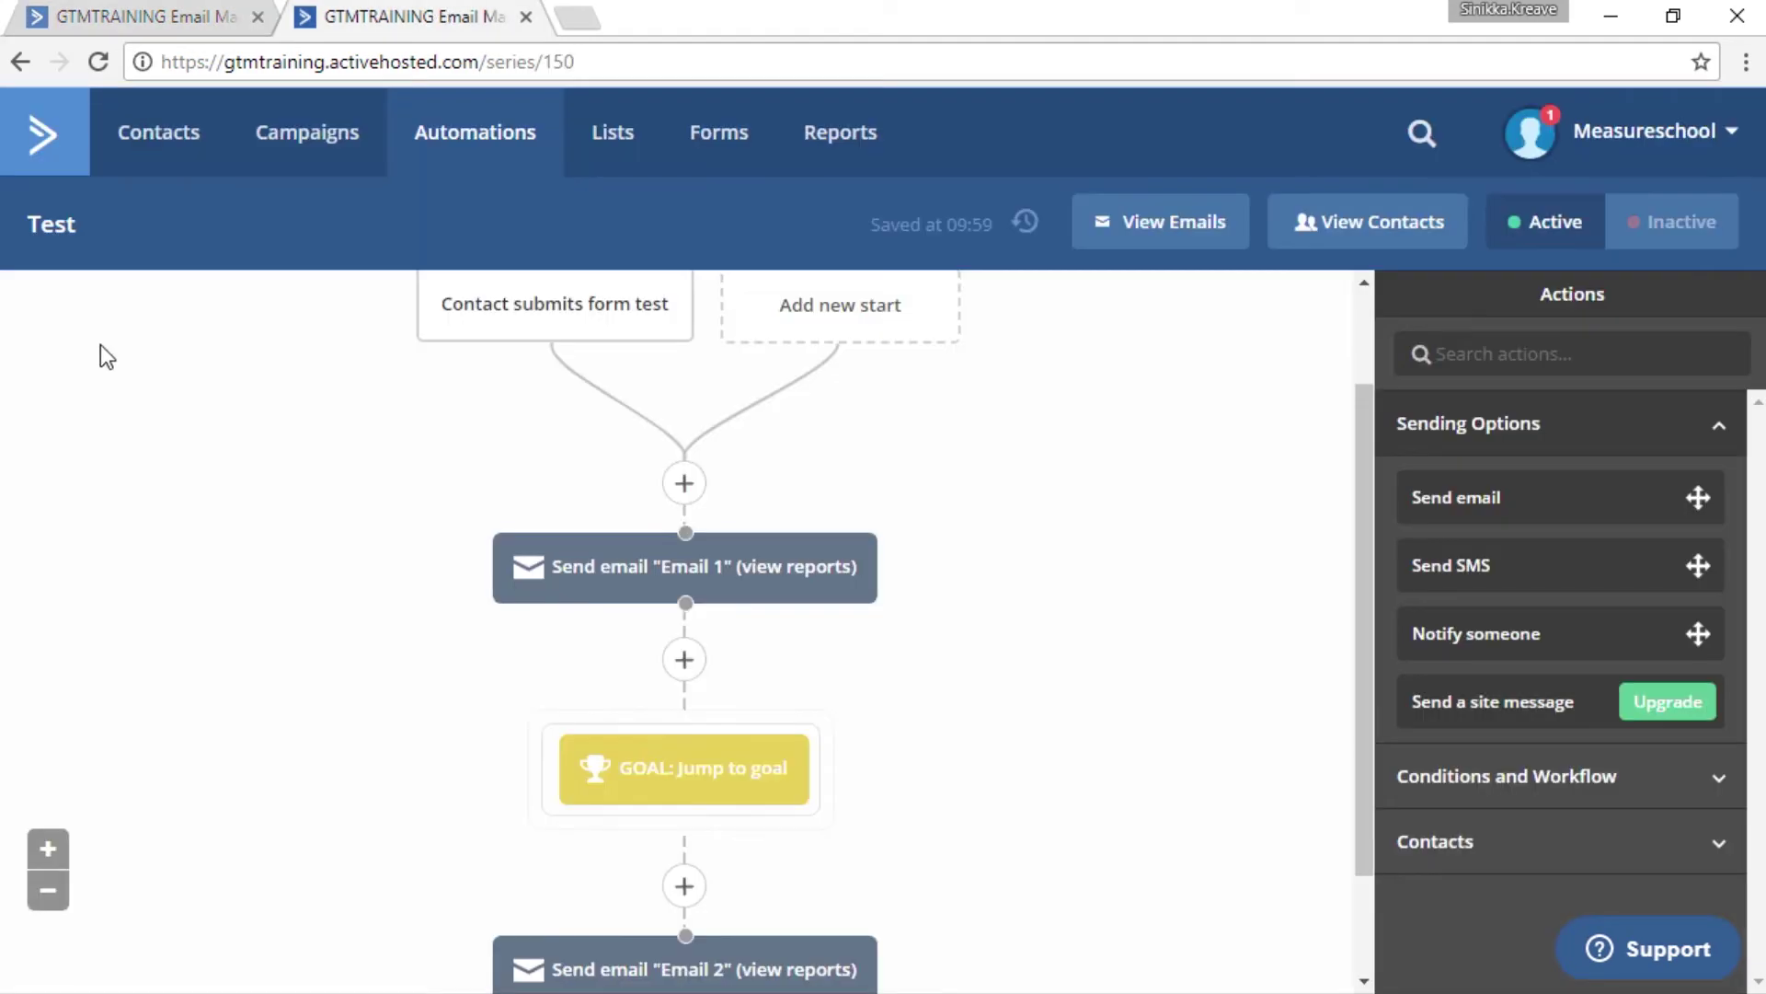
{"action": "left_click", "coordinate": [175, 14]}
{"action": "type", "text": "test"}
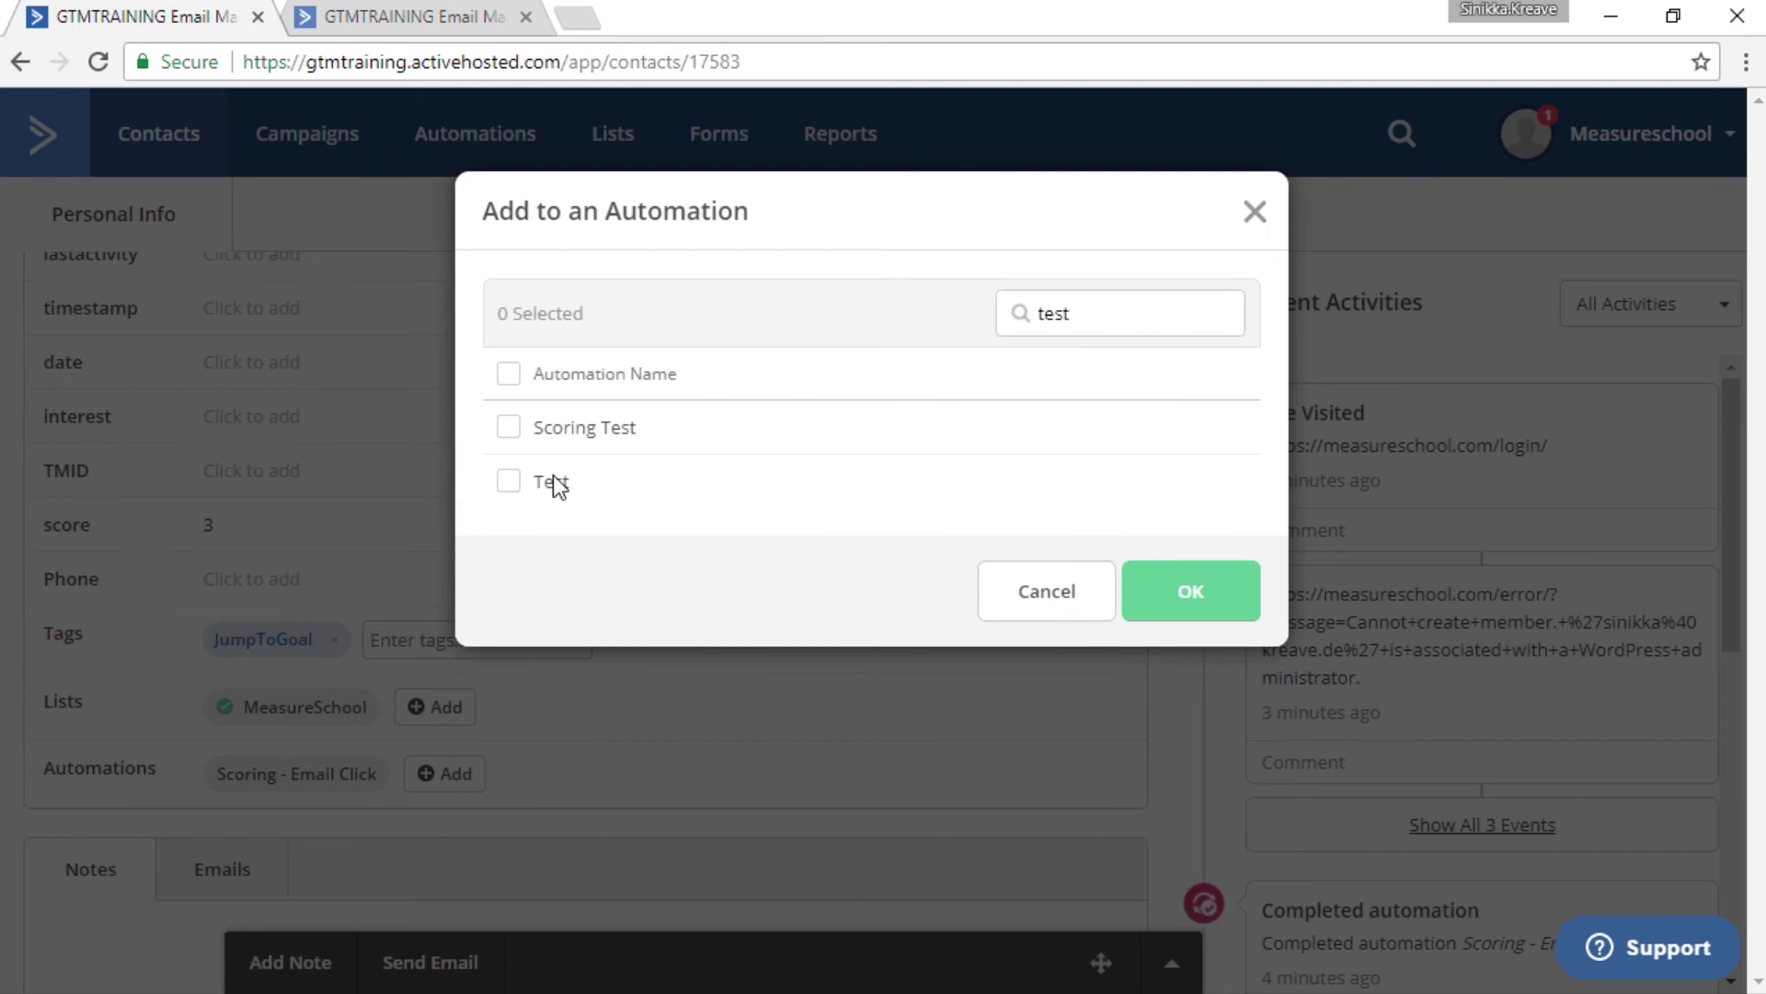
{"action": "left_click", "coordinate": [556, 485]}
{"action": "left_click", "coordinate": [1189, 592]}
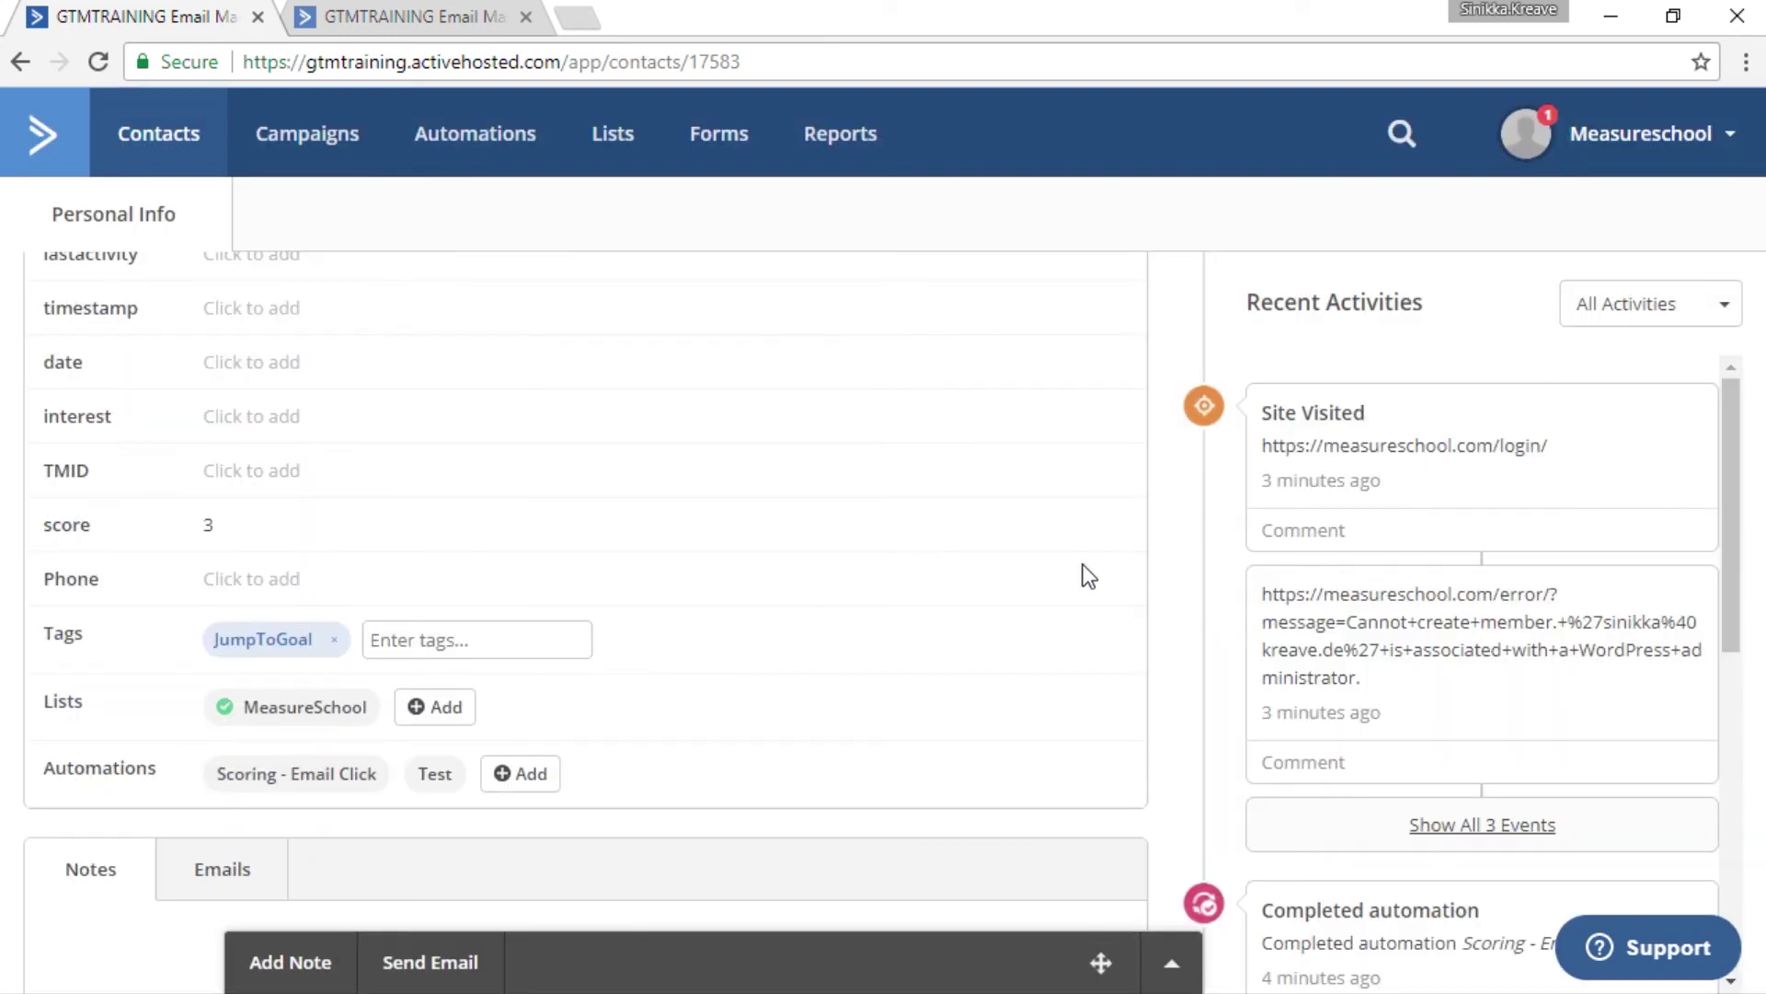
{"action": "scroll", "coordinate": [871, 639], "scroll_direction": "down", "scroll_amount": 2}
{"action": "scroll", "coordinate": [885, 644], "scroll_direction": "up", "scroll_amount": 2}
- View the contact's Test path, which skips Email 1 and jumps via the goal to Email 2
{"action": "scroll", "coordinate": [732, 628], "scroll_direction": "down", "scroll_amount": 2}
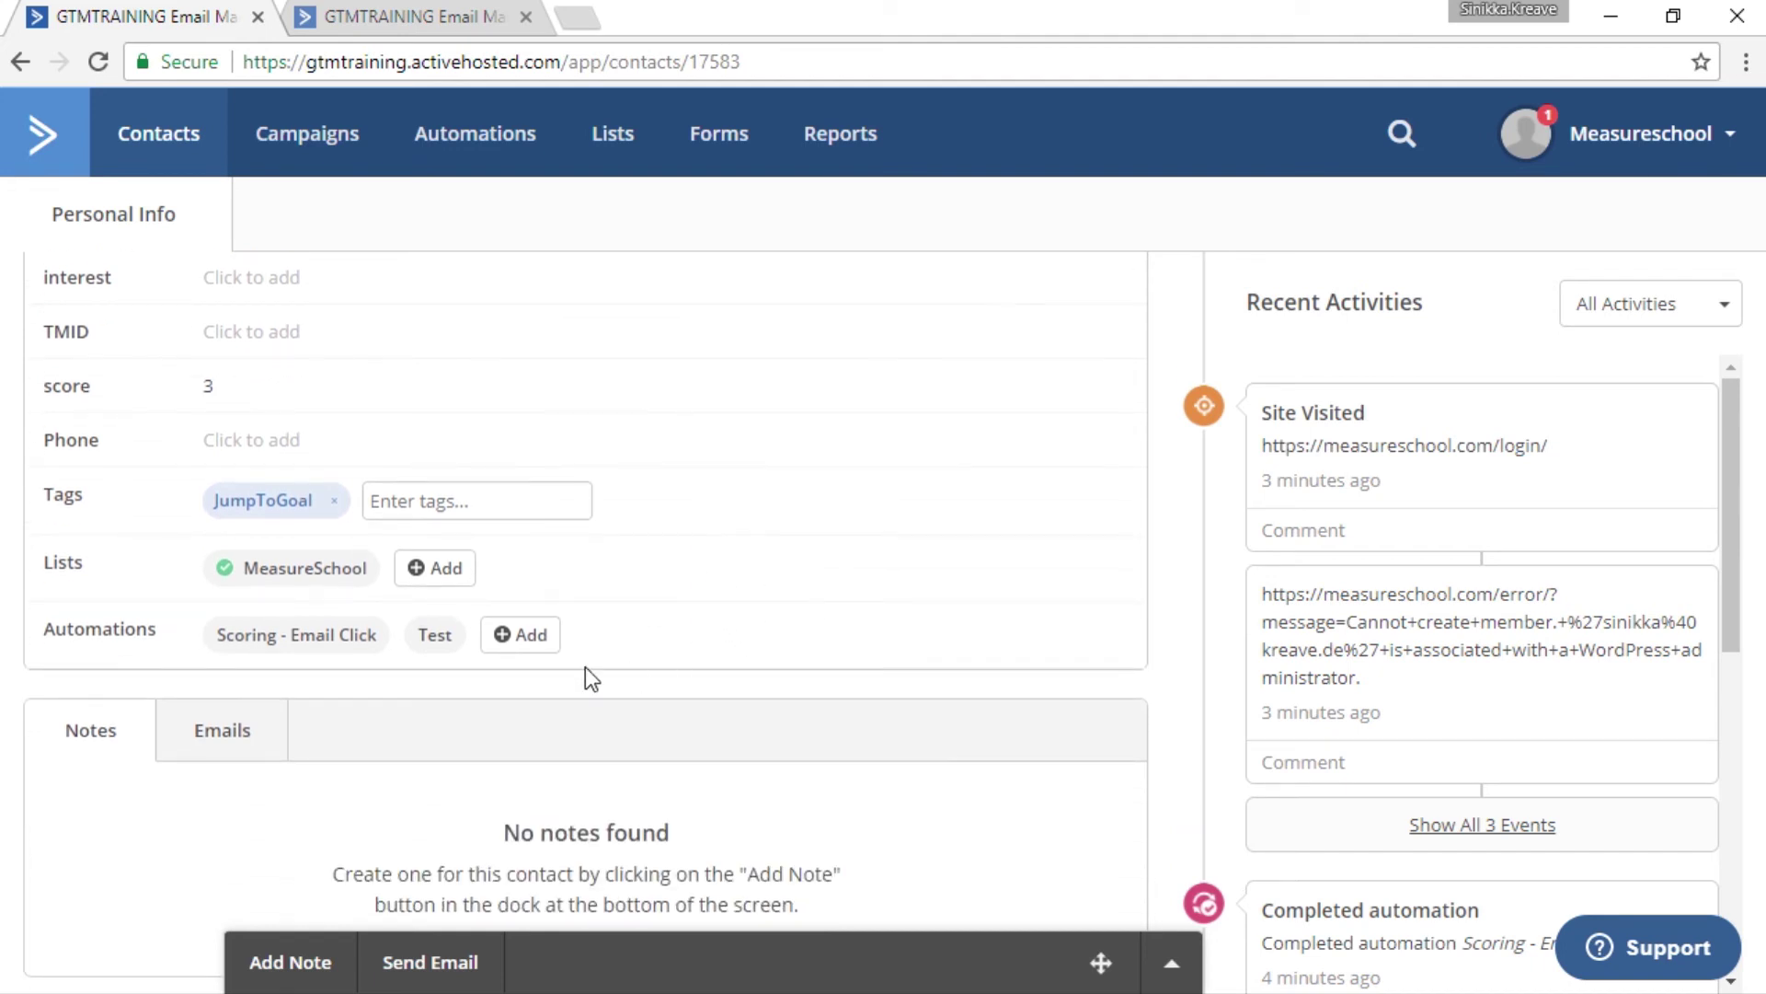
{"action": "mouse_move", "coordinate": [437, 652]}
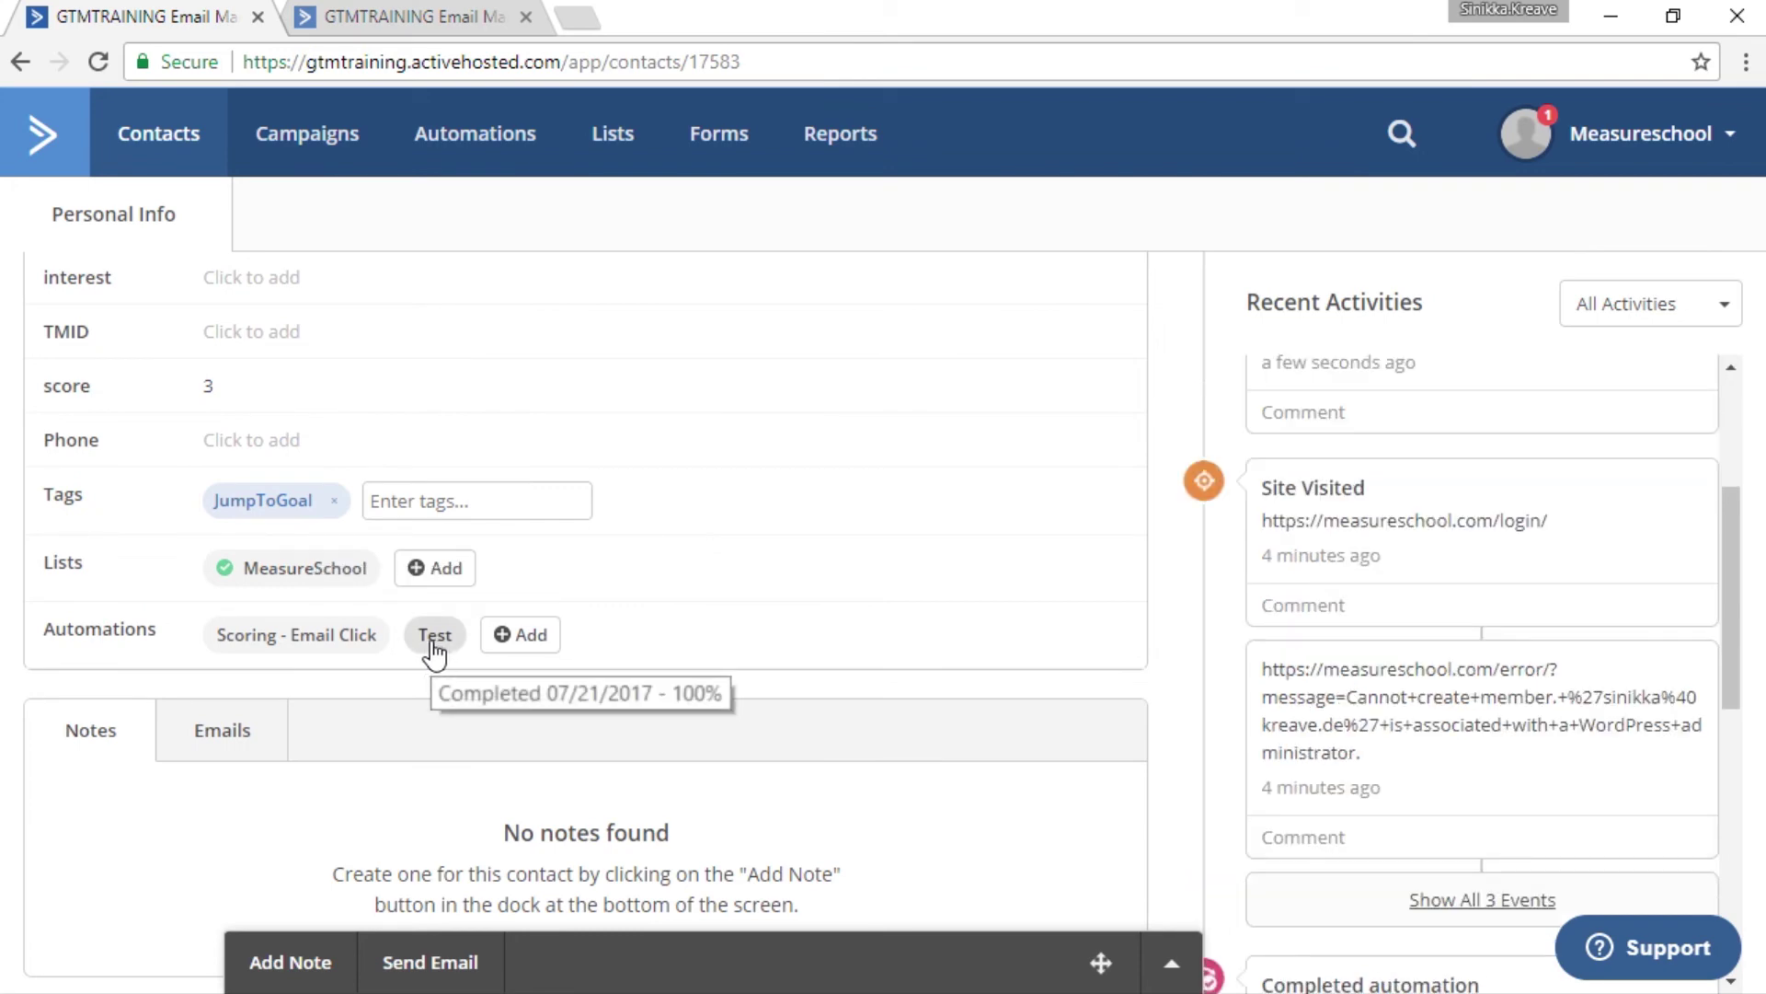
{"action": "left_click", "coordinate": [434, 644]}
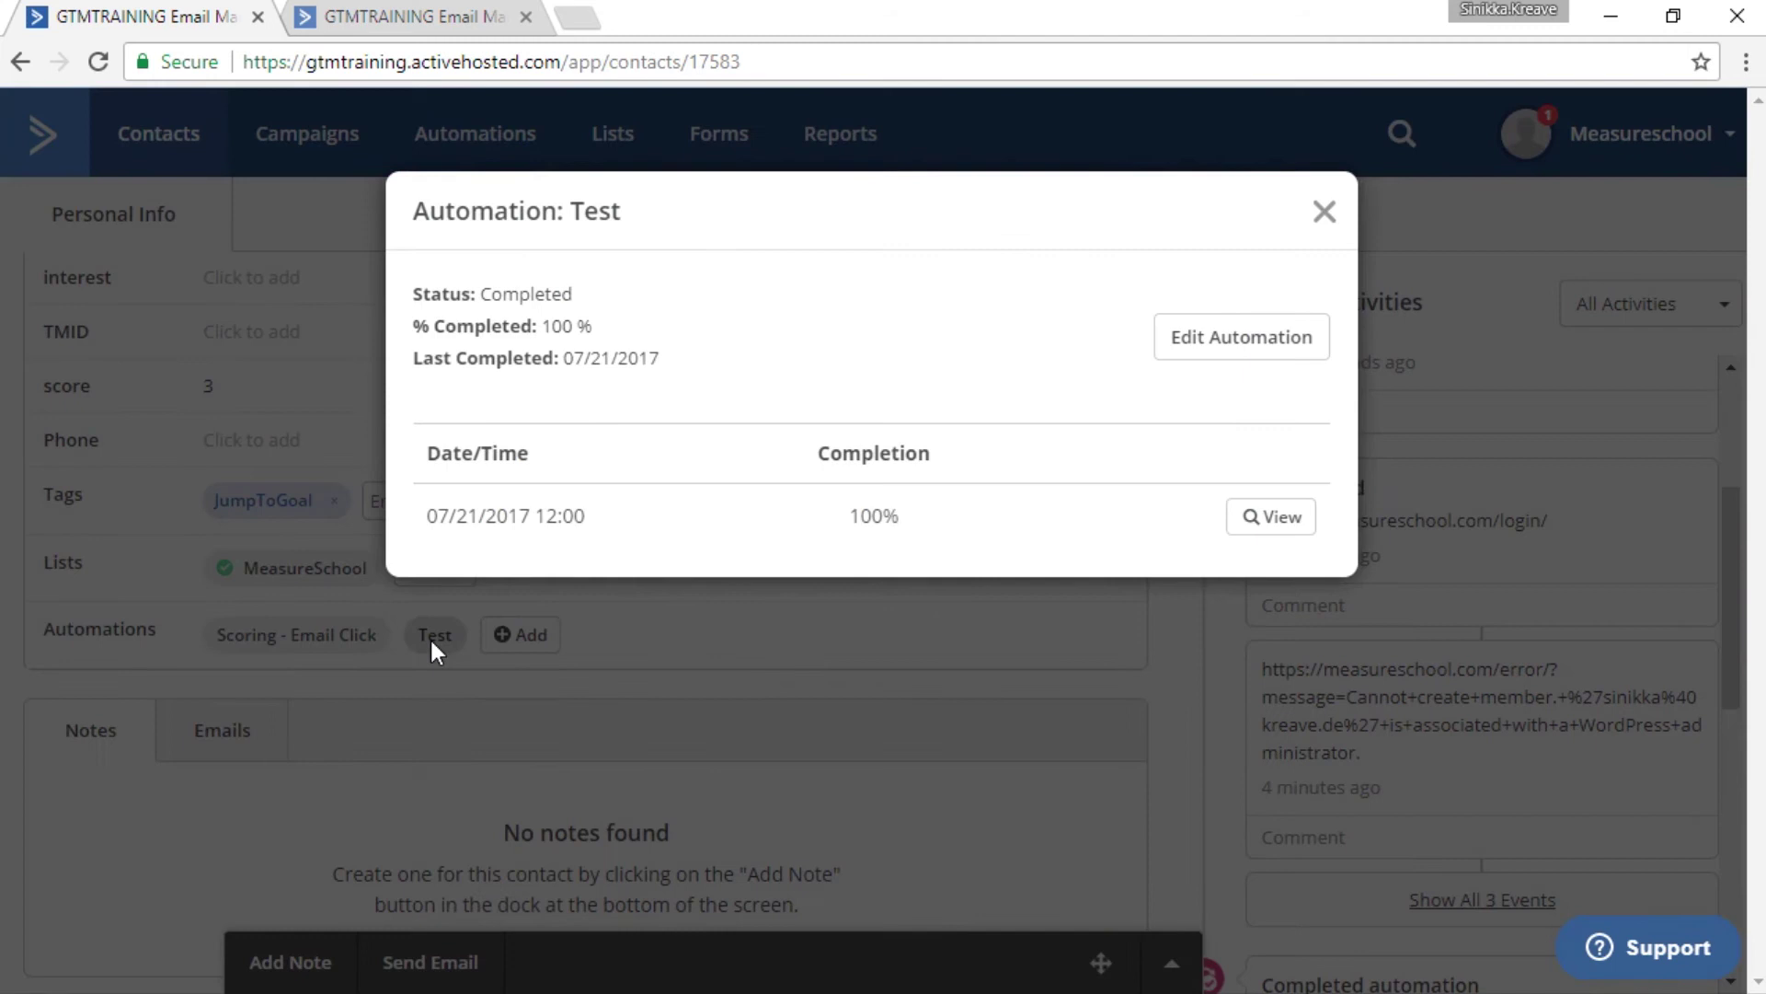
{"action": "left_click", "coordinate": [1270, 517]}
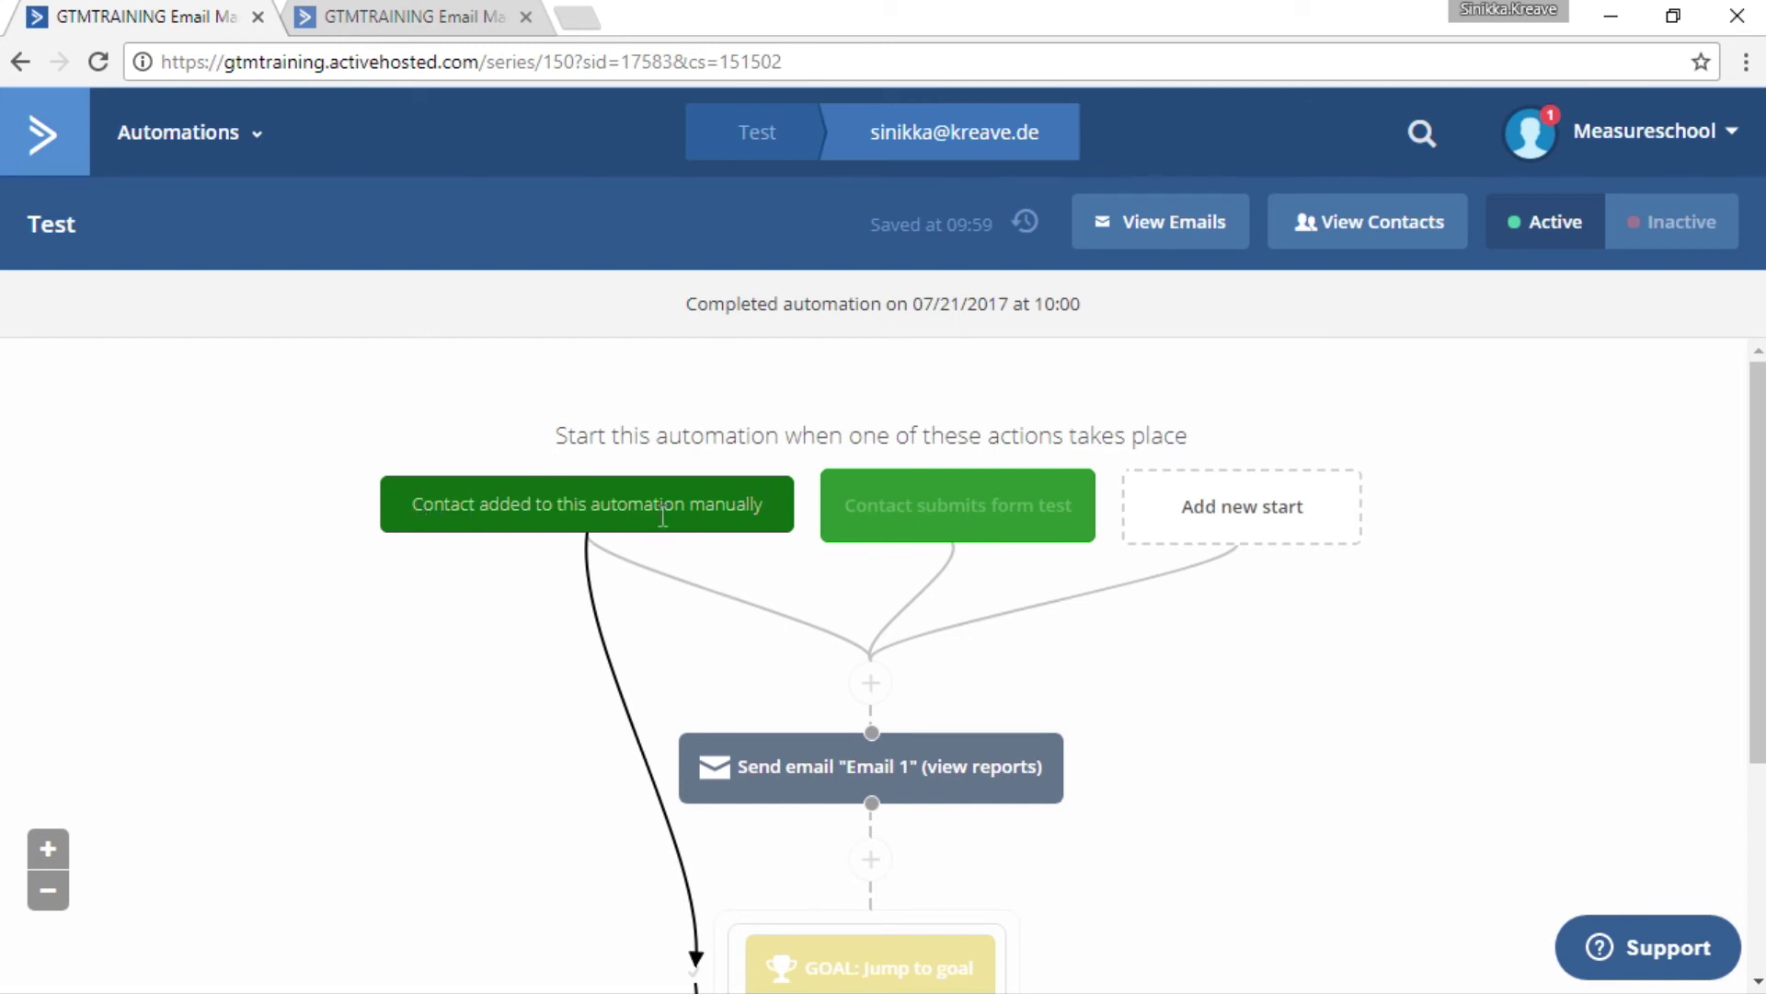
{"action": "scroll", "coordinate": [499, 542], "scroll_direction": "down", "scroll_amount": 3}
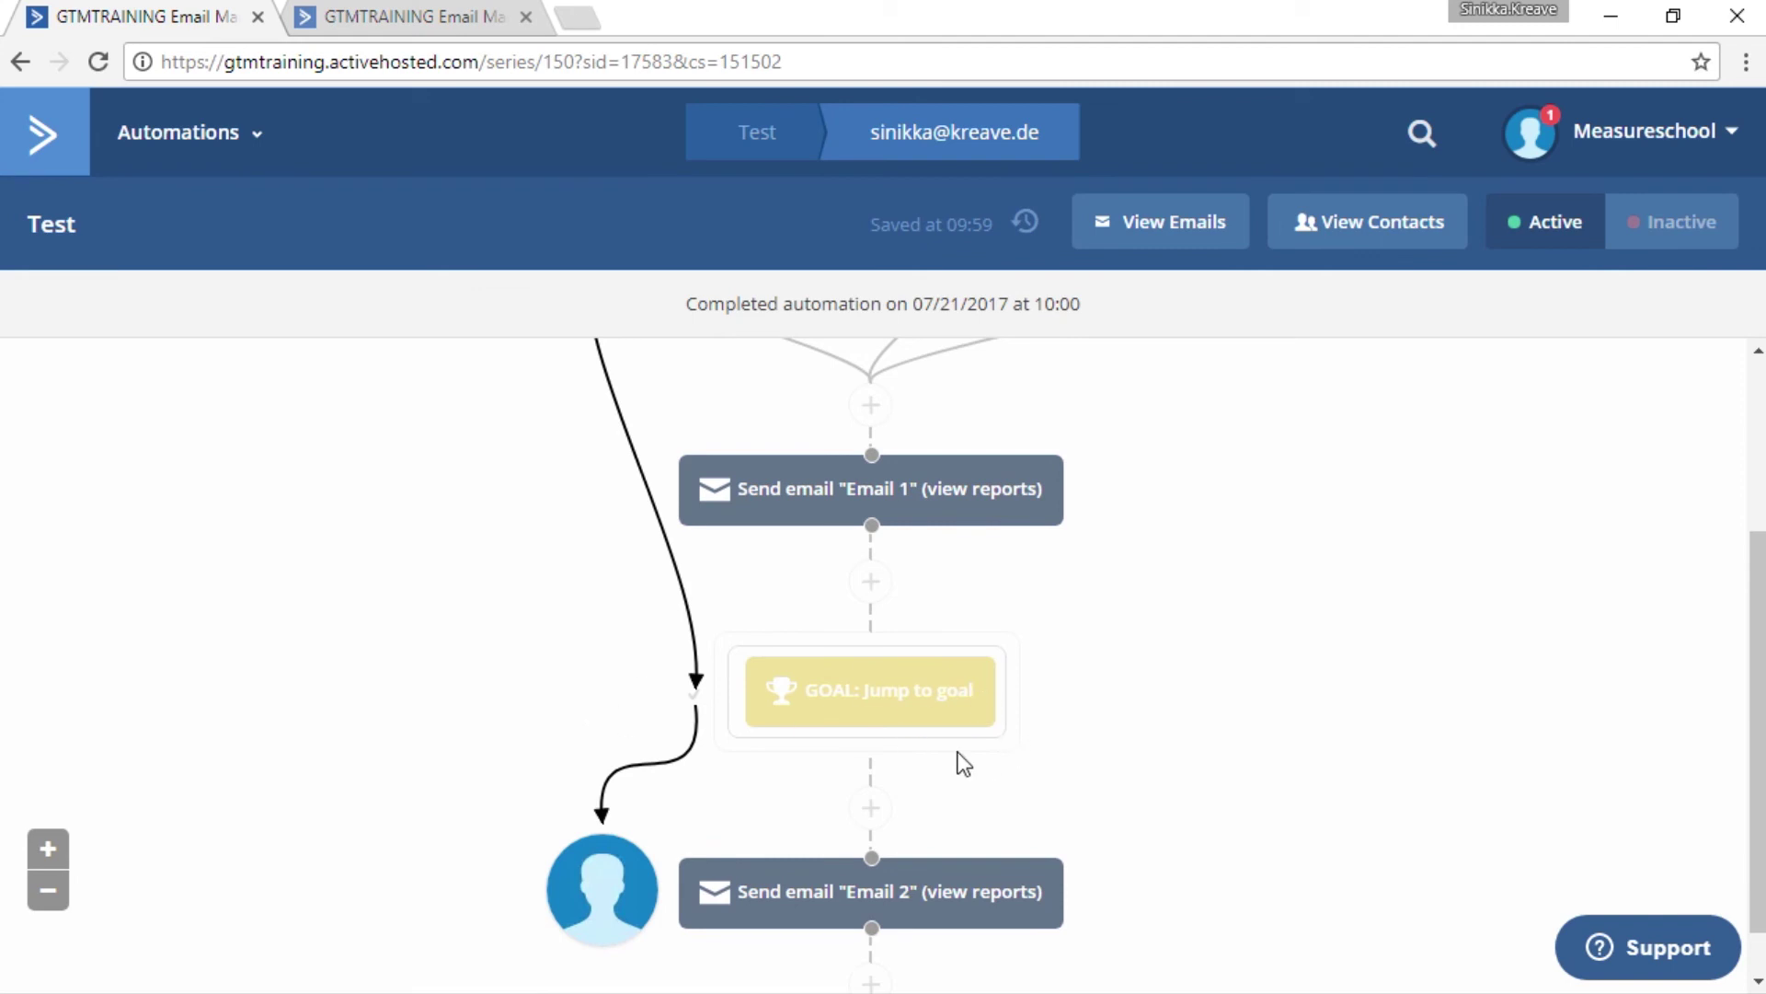
{"action": "scroll", "coordinate": [958, 753], "scroll_direction": "down", "scroll_amount": 1}
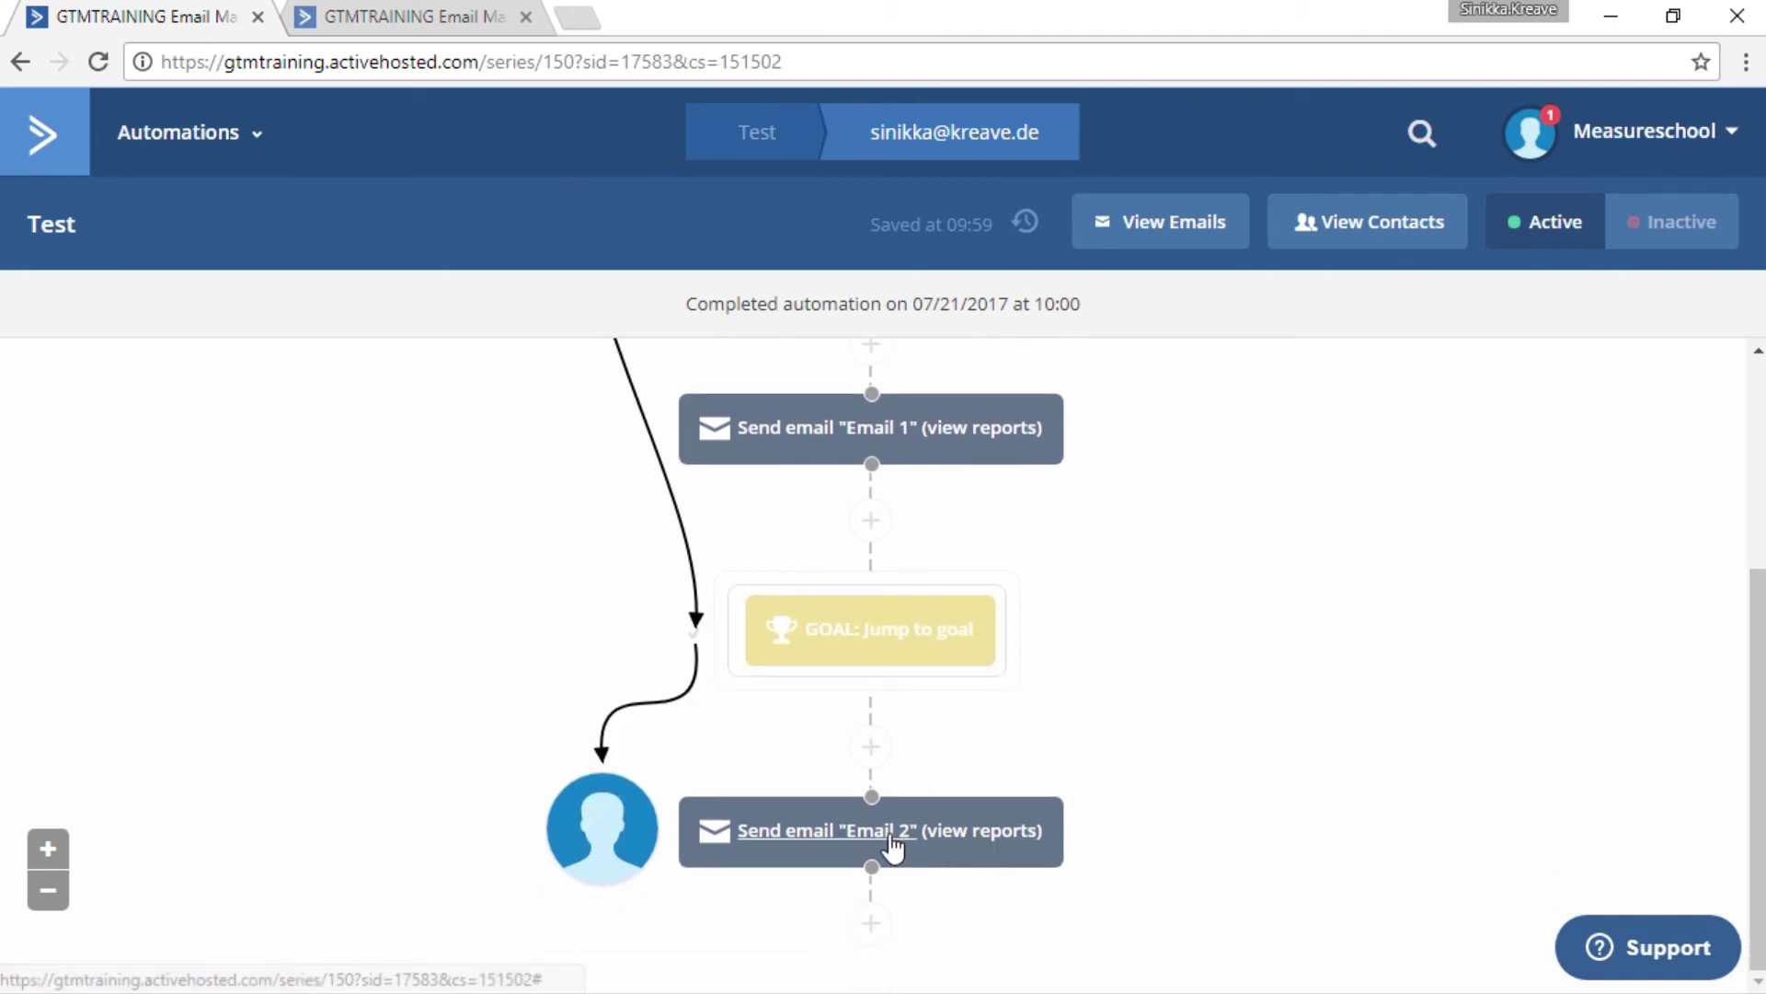